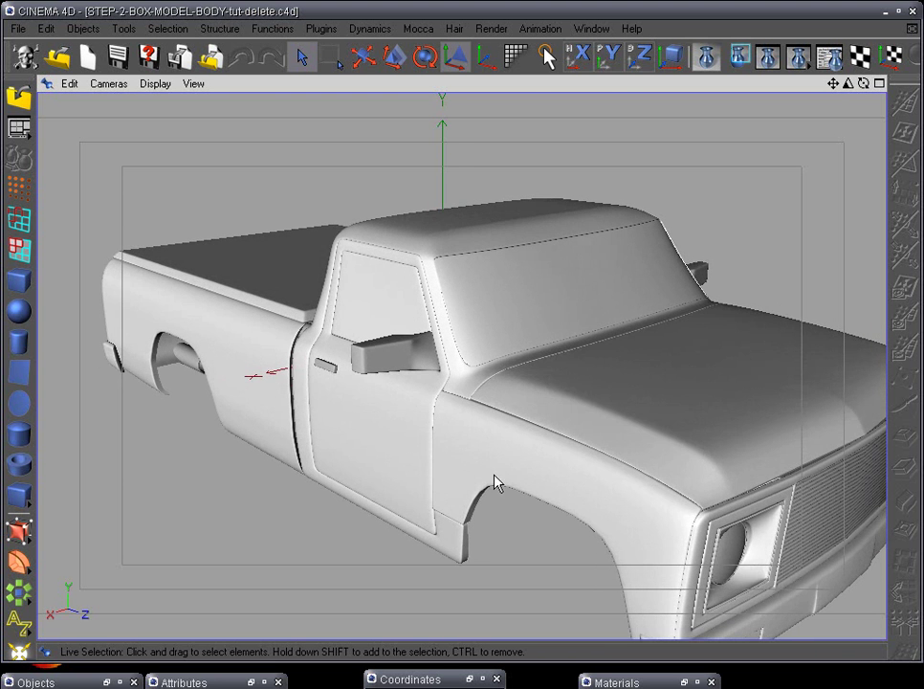
# Step: Add an editable sphere to the scene and move it along the Z axis in front of the truck's grille
pyautogui.keyDown('alt'); pyautogui.moveTo(506, 558); pyautogui.dragTo(667, 617); pyautogui.keyUp('alt')
pyautogui.keyDown('alt'); pyautogui.moveTo(636, 526); pyautogui.dragTo(488, 478); pyautogui.keyUp('alt')
pyautogui.keyDown('alt'); pyautogui.moveTo(566, 539); pyautogui.dragTo(553, 512); pyautogui.keyUp('alt')
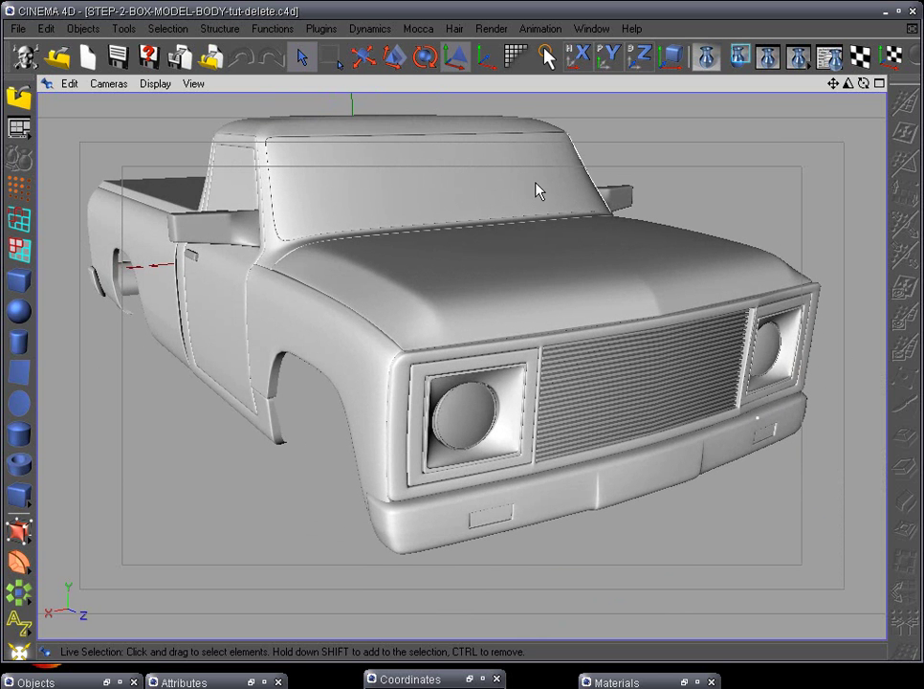
pyautogui.keyDown('alt'); pyautogui.moveTo(517, 242); pyautogui.dragTo(479, 247); pyautogui.keyUp('alt')
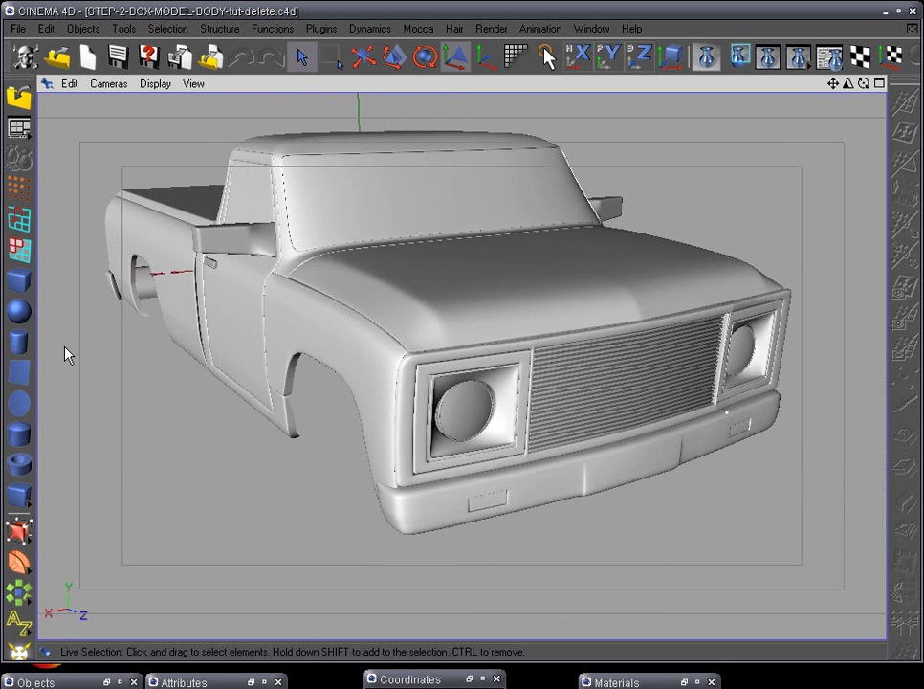
pyautogui.click(18, 311)
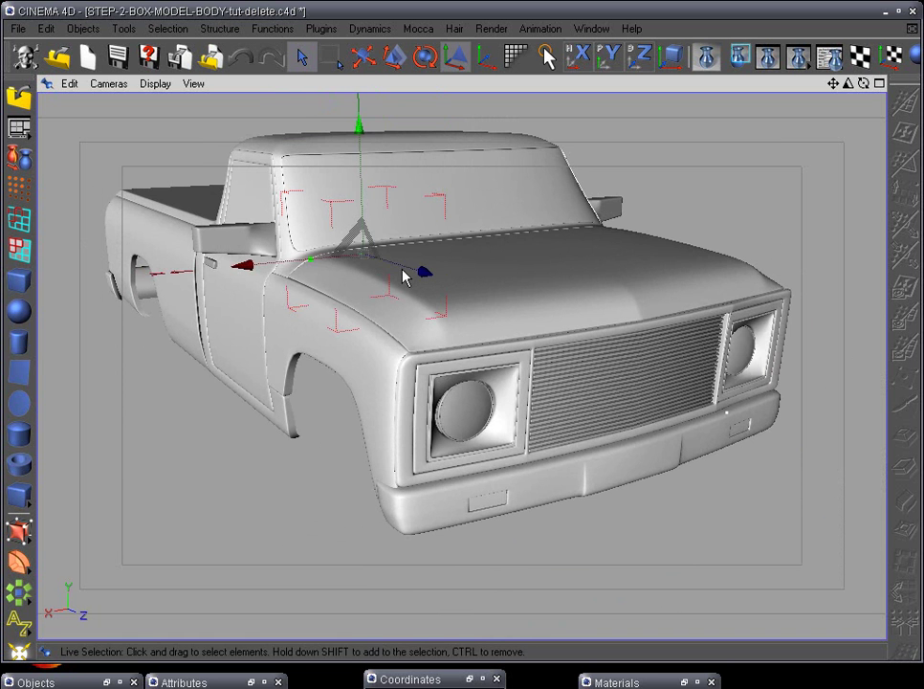
pyautogui.moveTo(427, 275); pyautogui.dragTo(97, 255)
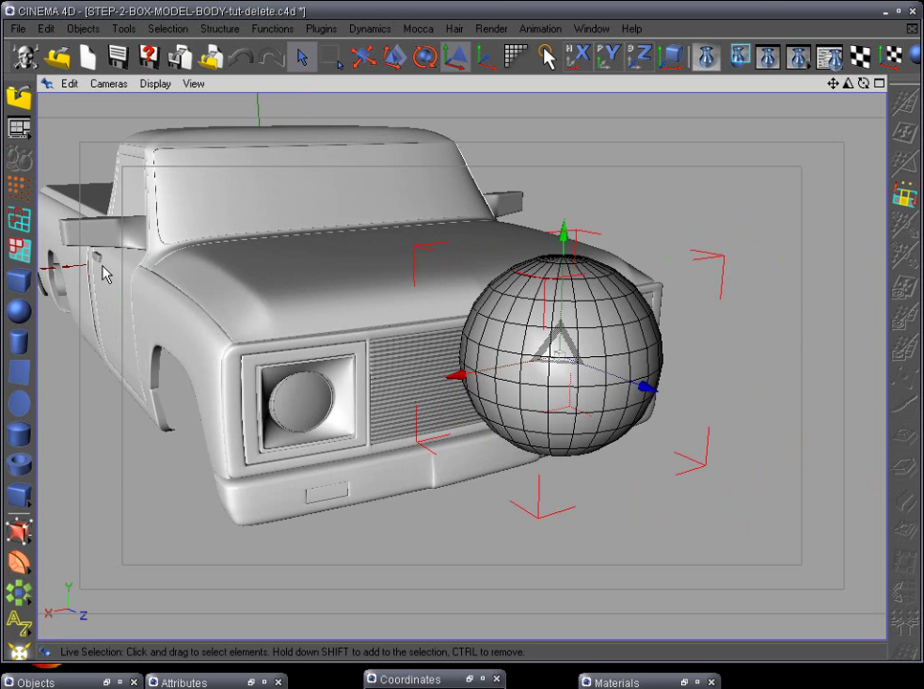
# Step: In the side view, delete the sphere's points from the fourth ring below the top pole downward, keeping a shallow cap
pyautogui.press('F3')
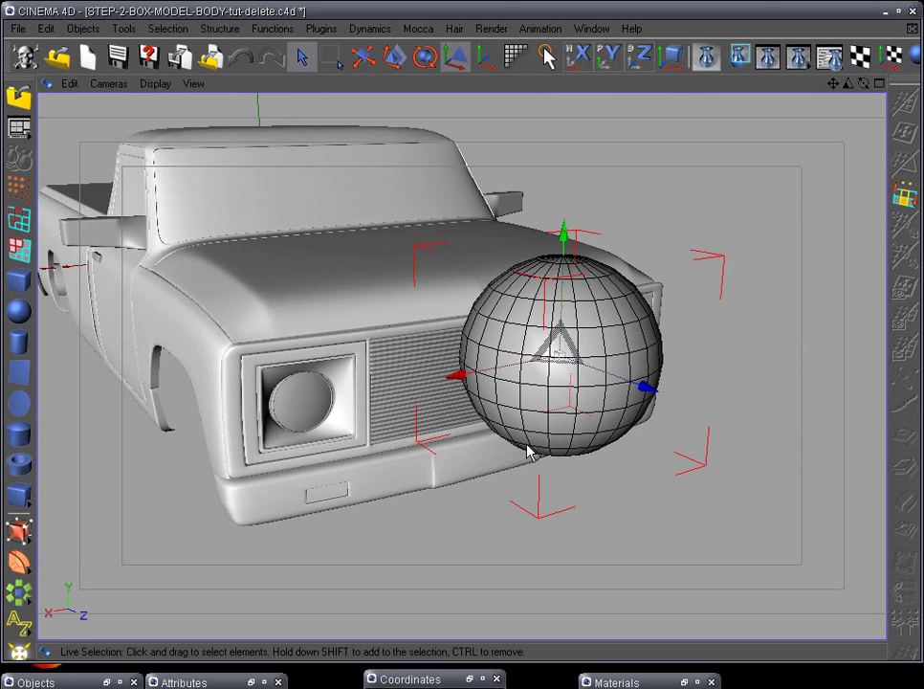
pyautogui.scroll(-6, 505, 431)
pyautogui.scroll(-7, 508, 428)
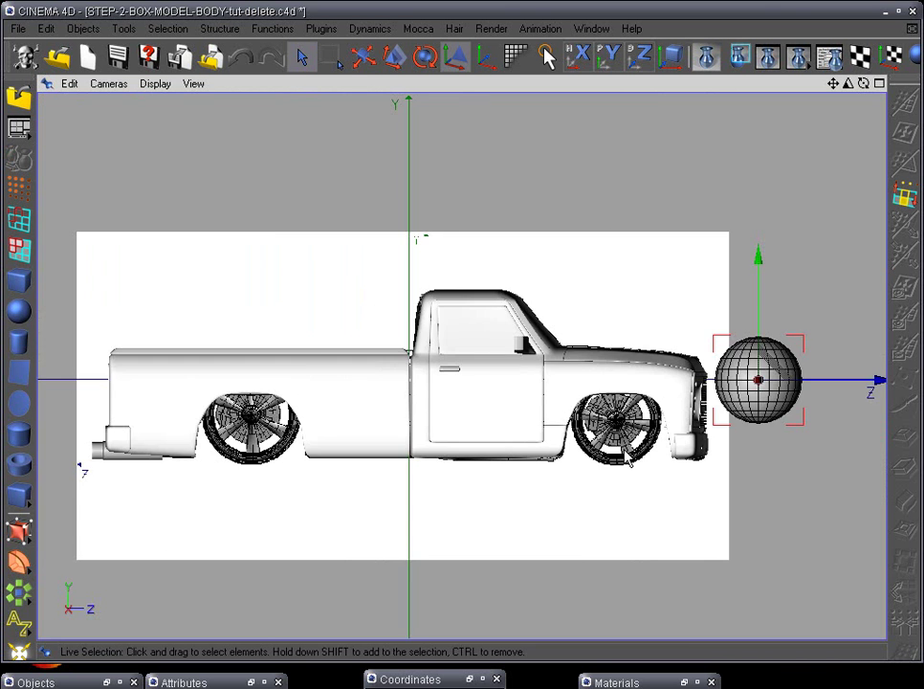
pyautogui.keyDown('alt'); pyautogui.moveTo(622, 449); pyautogui.dragTo(388, 437, button='middle'); pyautogui.keyUp('alt')
pyautogui.scroll(7, 419, 457)
pyautogui.keyDown('alt'); pyautogui.moveTo(642, 456); pyautogui.dragTo(458, 464, button='middle'); pyautogui.keyUp('alt')
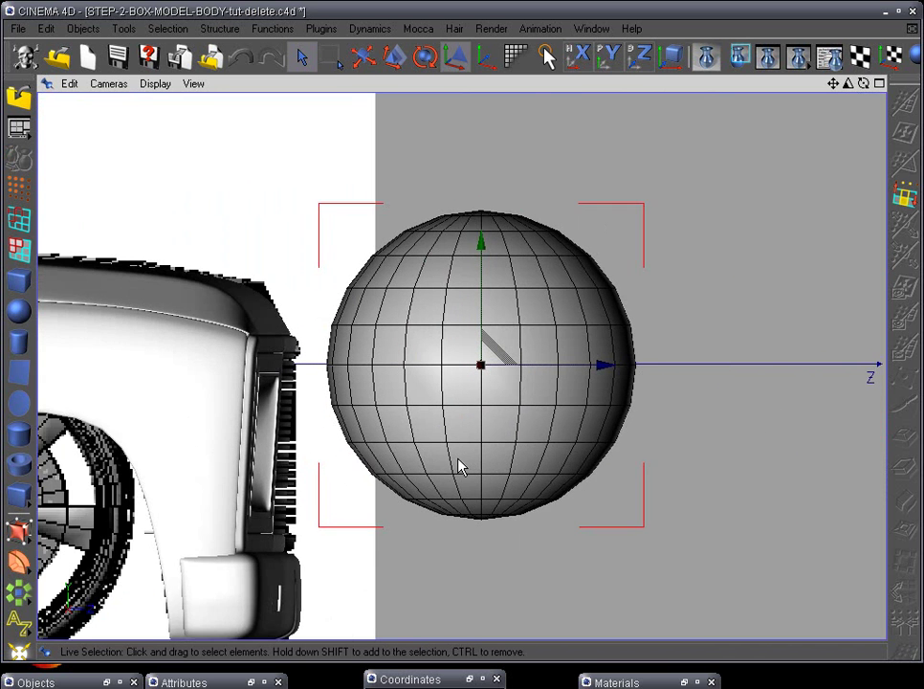
pyautogui.scroll(4, 459, 463)
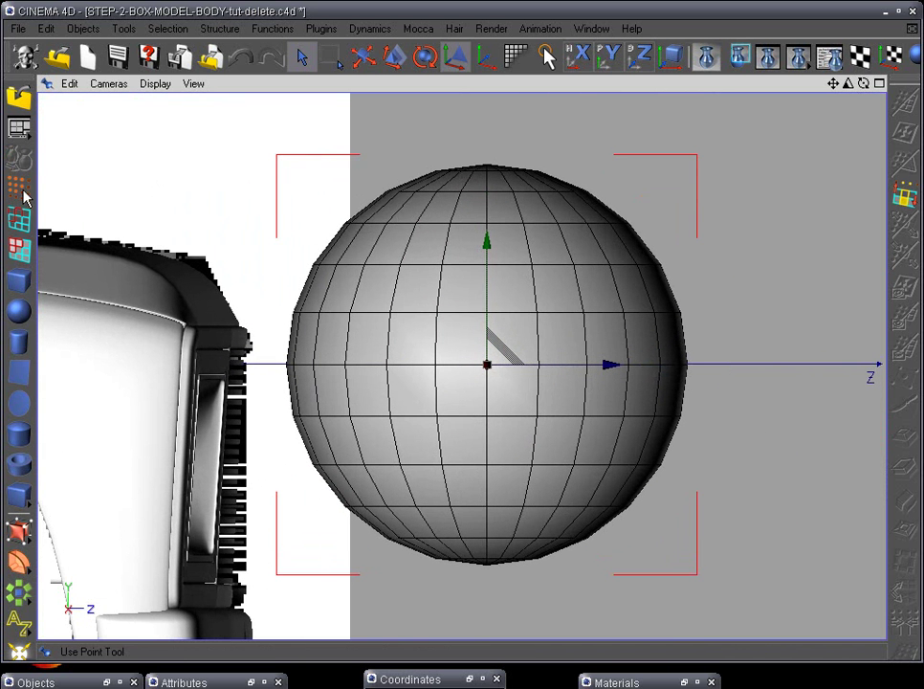
pyautogui.click(20, 190)
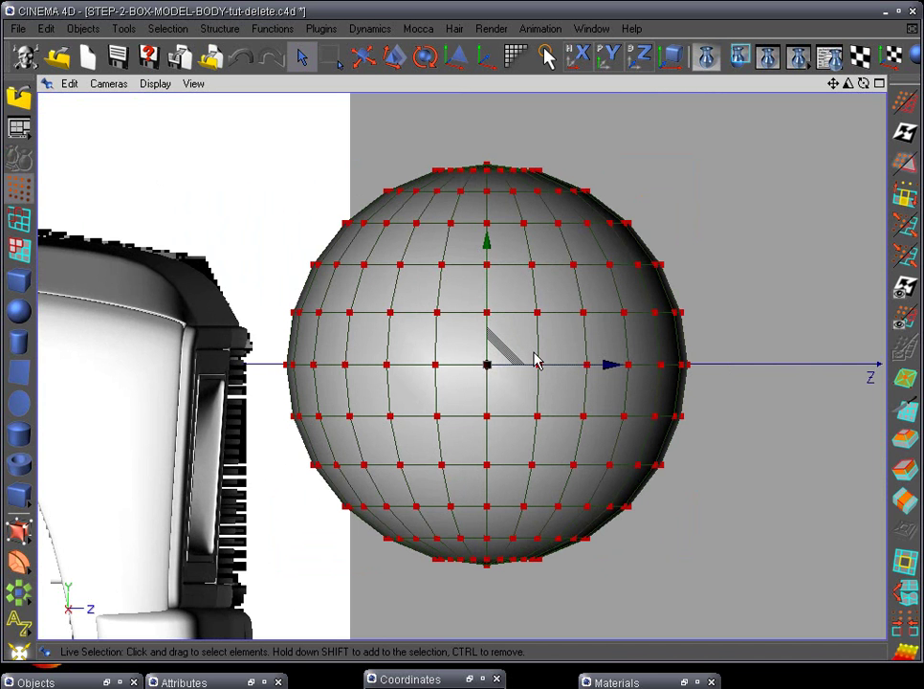
pyautogui.click(331, 57)
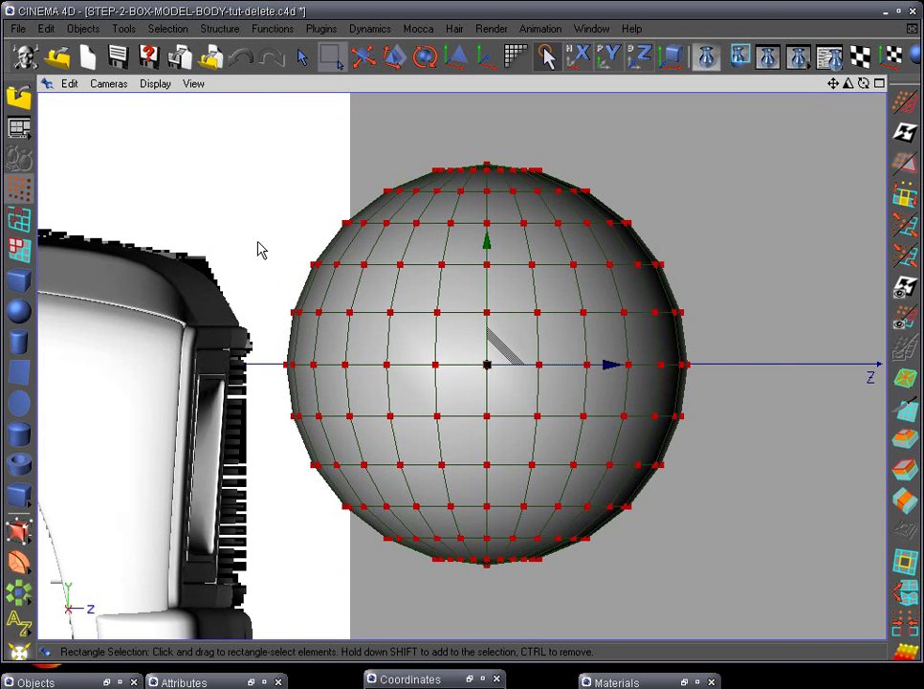
pyautogui.moveTo(258, 250); pyautogui.dragTo(828, 595)
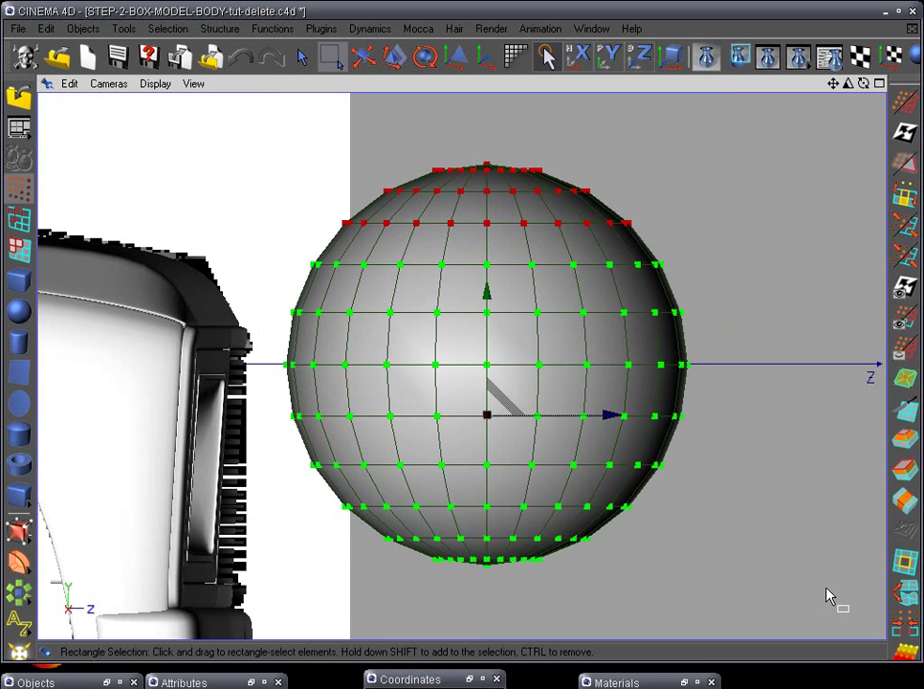
pyautogui.press('Delete')
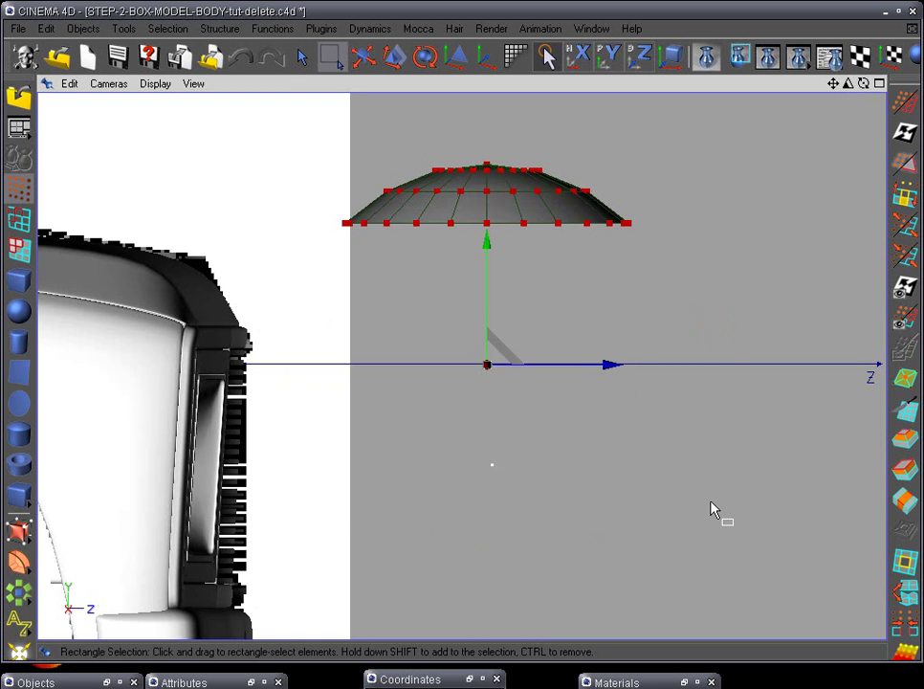
# Step: Select the edge loop around the open bottom of the dome and extrude it slightly outward in the perspective view
pyautogui.press('F1')
pyautogui.keyDown('alt'); pyautogui.moveTo(609, 356); pyautogui.dragTo(648, 307); pyautogui.keyUp('alt')
pyautogui.keyDown('alt'); pyautogui.moveTo(631, 311); pyautogui.dragTo(534, 412, button='middle'); pyautogui.keyUp('alt')
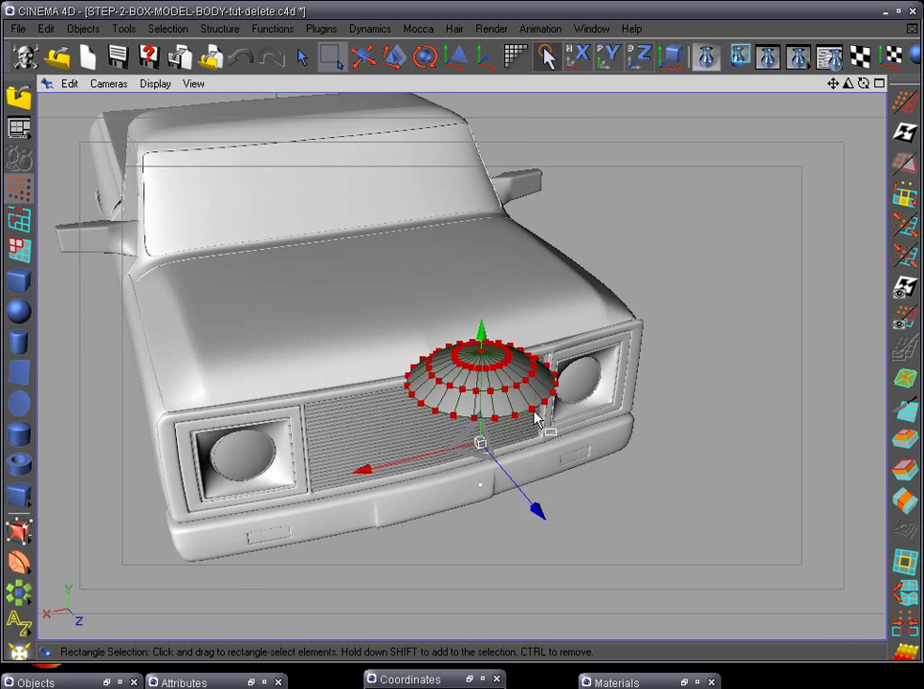
pyautogui.keyDown('alt'); pyautogui.moveTo(534, 412); pyautogui.dragTo(619, 409, button='right'); pyautogui.keyUp('alt')
pyautogui.keyDown('alt'); pyautogui.moveTo(587, 379); pyautogui.dragTo(580, 372, button='middle'); pyautogui.keyUp('alt')
pyautogui.keyDown('alt'); pyautogui.moveTo(582, 379); pyautogui.dragTo(575, 413); pyautogui.keyUp('alt')
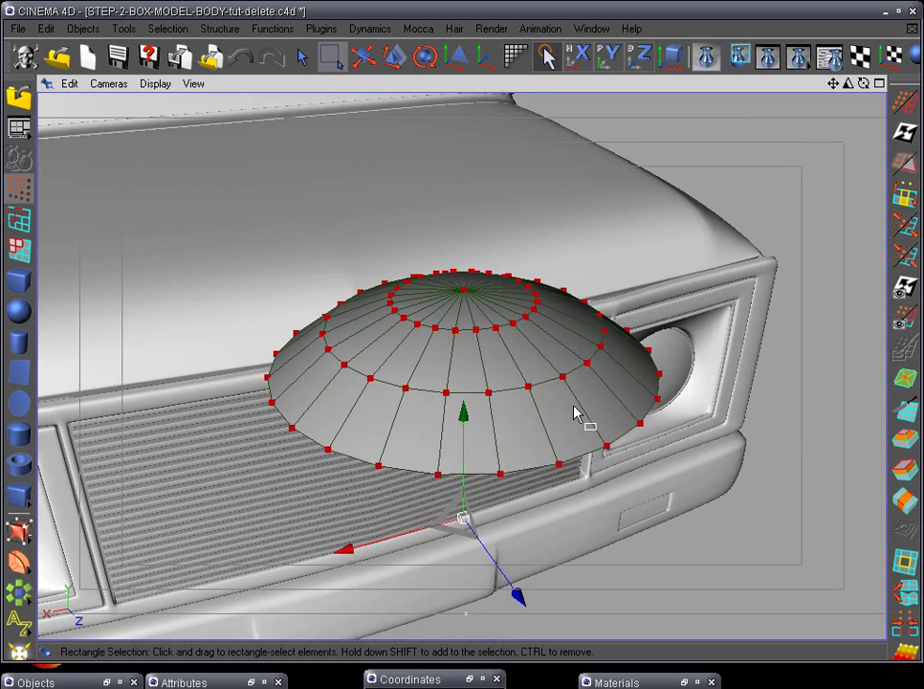
pyautogui.keyDown('alt'); pyautogui.moveTo(533, 553); pyautogui.dragTo(501, 530); pyautogui.keyUp('alt')
pyautogui.keyDown('alt'); pyautogui.moveTo(713, 482); pyautogui.dragTo(681, 547); pyautogui.keyUp('alt')
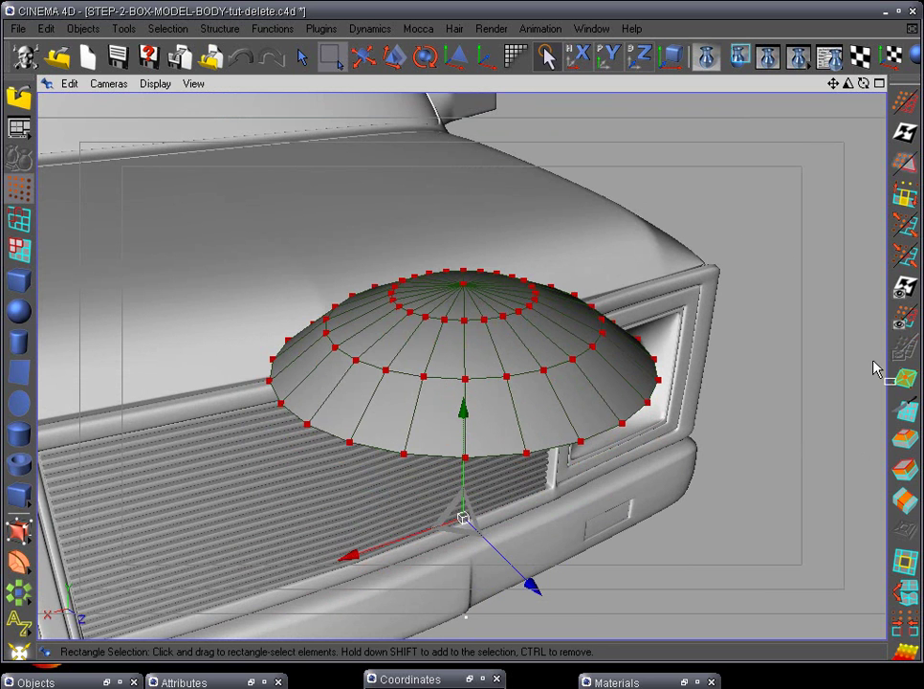
pyautogui.click(28, 256)
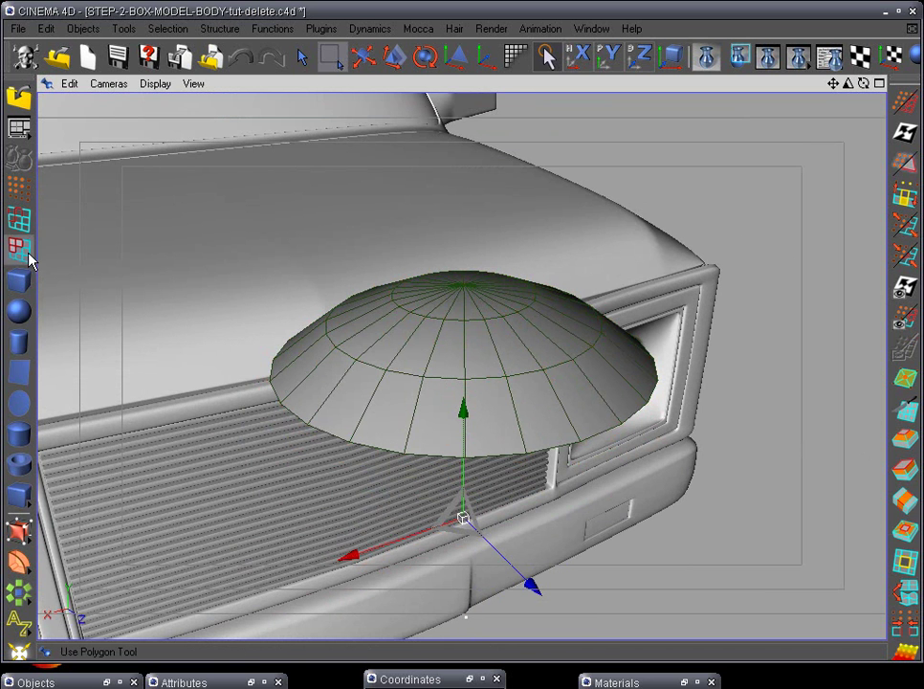
pyautogui.click(25, 228)
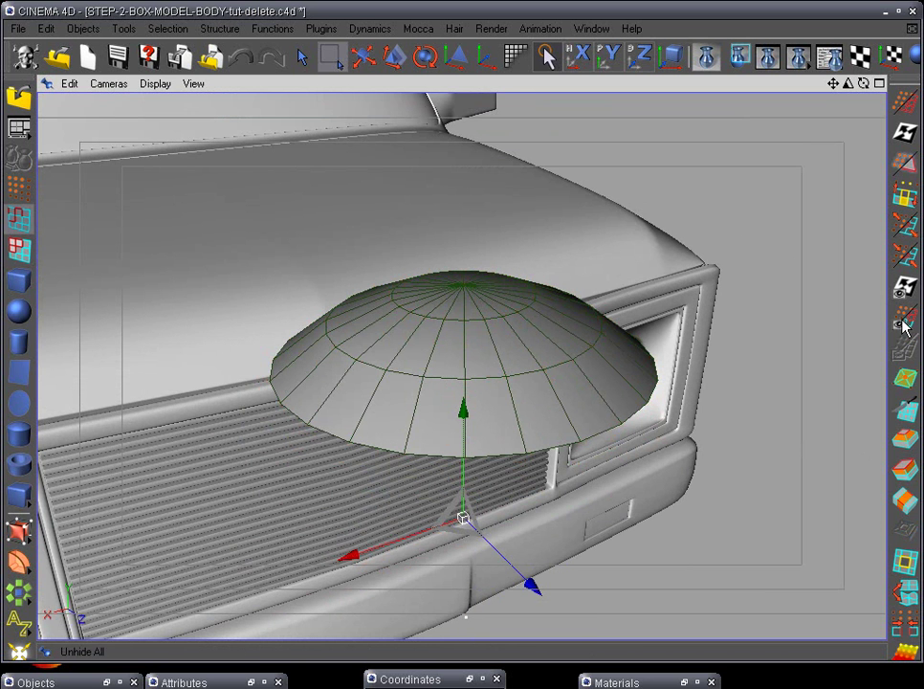
pyautogui.click(905, 194)
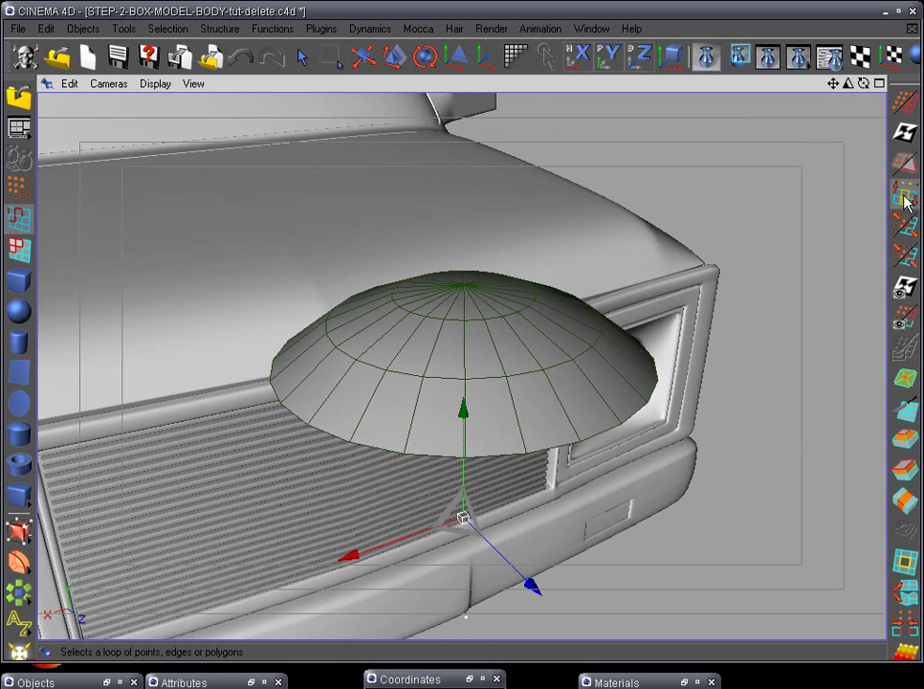
pyautogui.click(603, 437)
pyautogui.scroll(3, 646, 495)
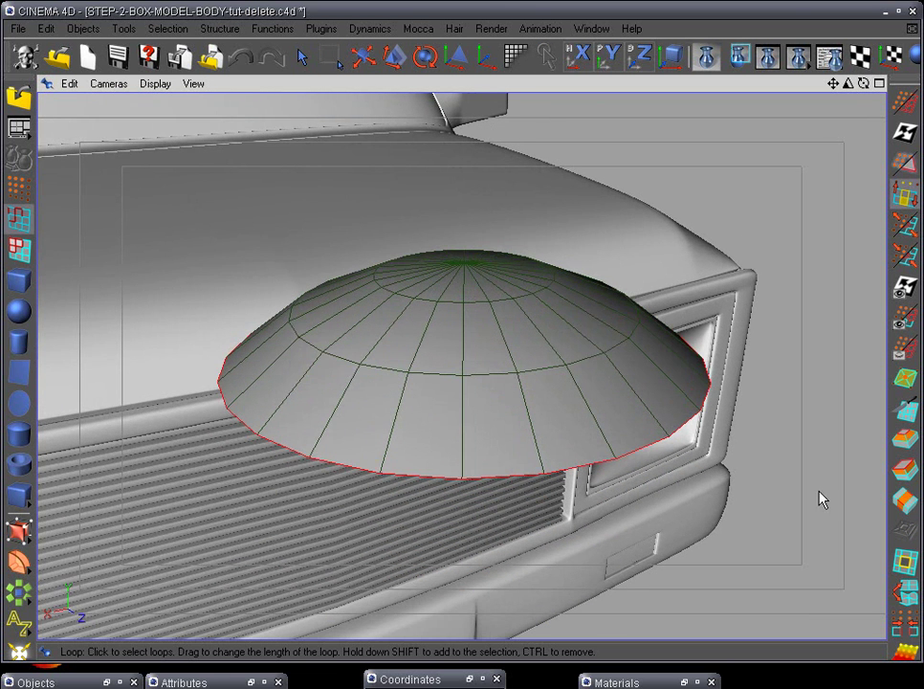
pyautogui.click(905, 469)
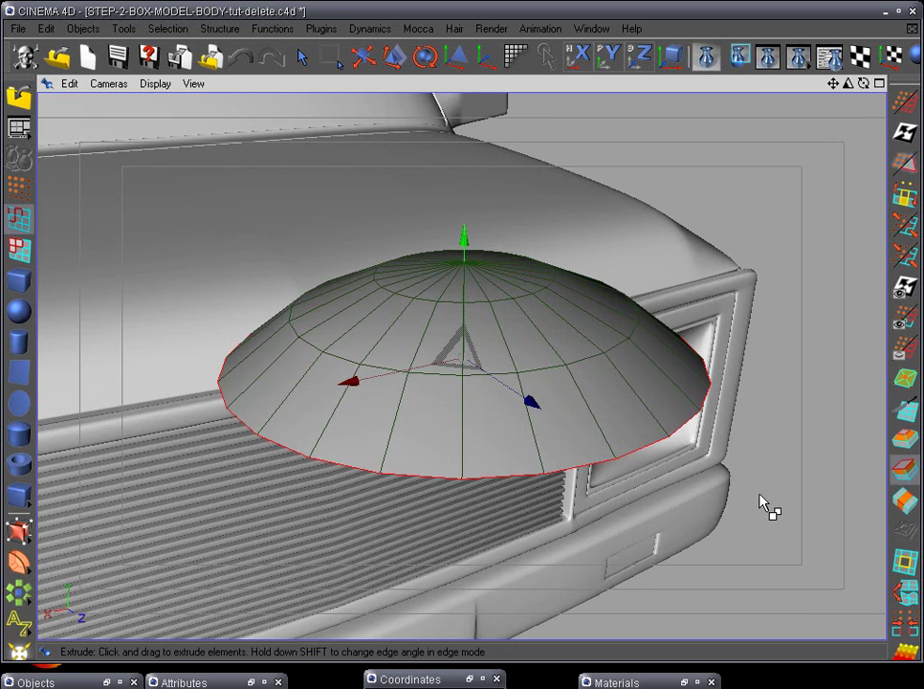
pyautogui.moveTo(763, 493); pyautogui.dragTo(772, 495)
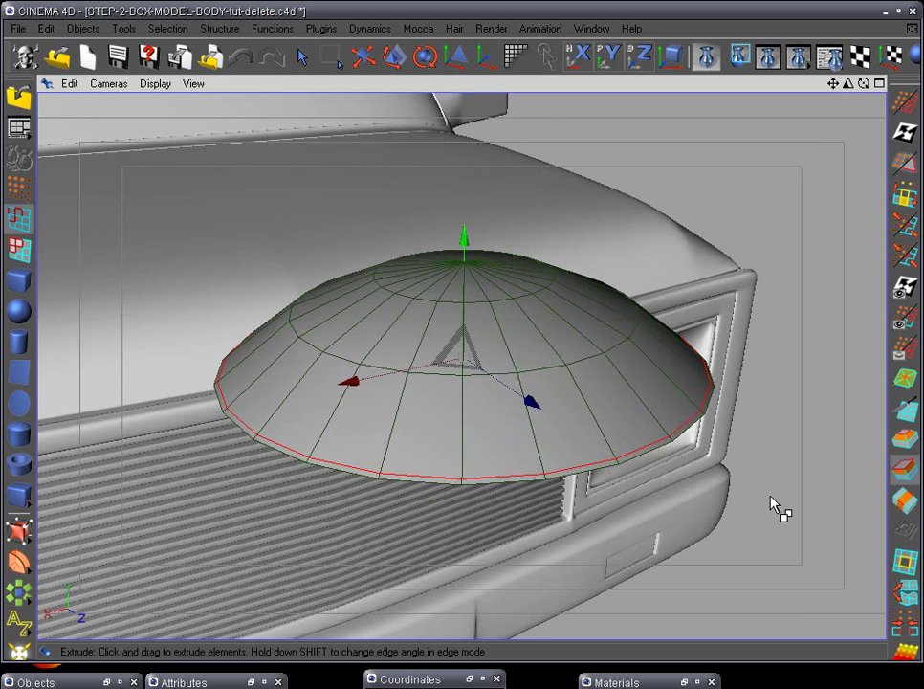
# Step: Scale the extruded rim loop inward slightly so that the narrow band hangs straight down from the dome
pyautogui.click(393, 56)
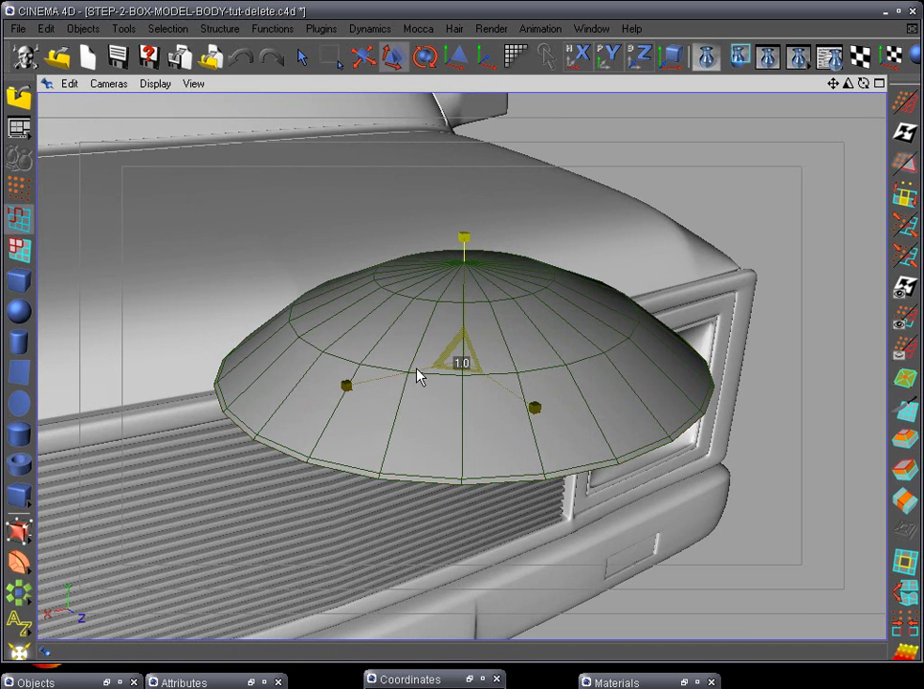
pyautogui.moveTo(461, 383); pyautogui.dragTo(438, 366)
pyautogui.hotkey('ctrl', 'z')
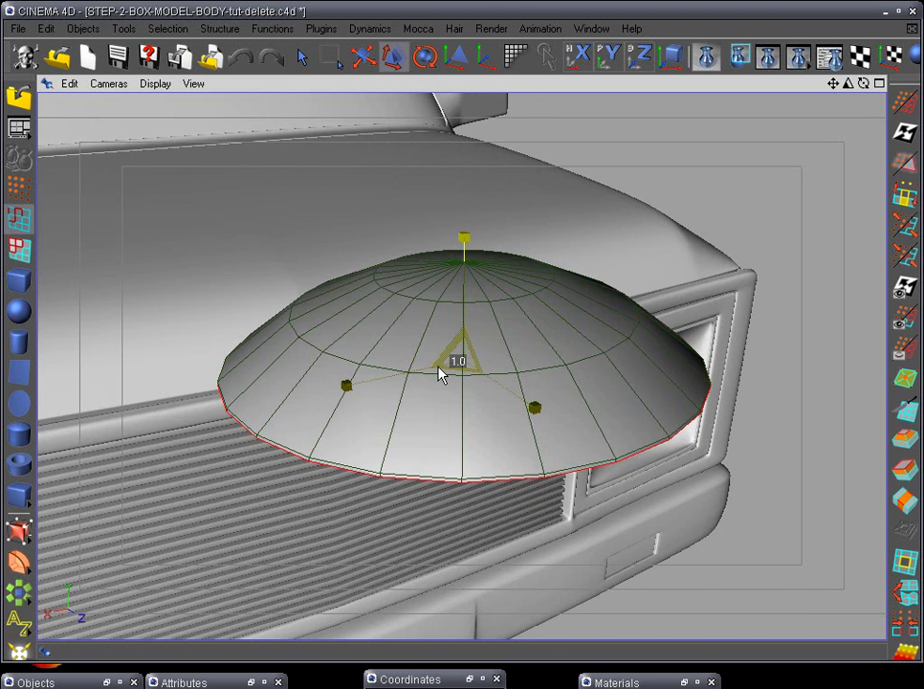
# Step: Extrude the dome's rim loop again as a taller band and scale it inward to form a vertical lip
pyautogui.keyDown('alt'); pyautogui.moveTo(475, 437); pyautogui.dragTo(469, 414); pyautogui.keyUp('alt')
pyautogui.scroll(2, 724, 492)
pyautogui.scroll(-1, 819, 487)
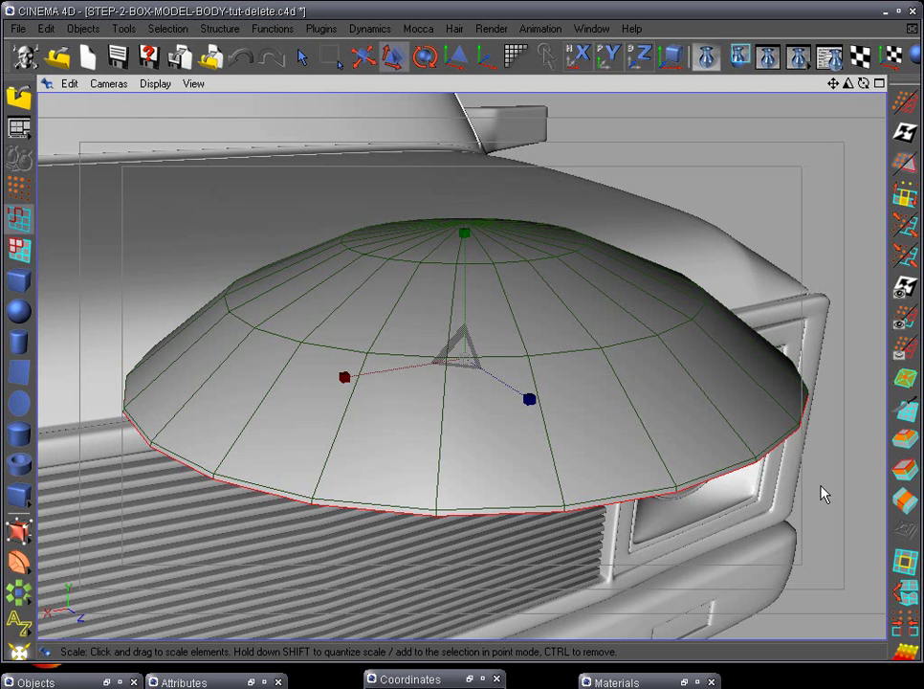
pyautogui.click(905, 469)
pyautogui.moveTo(765, 534); pyautogui.dragTo(798, 542)
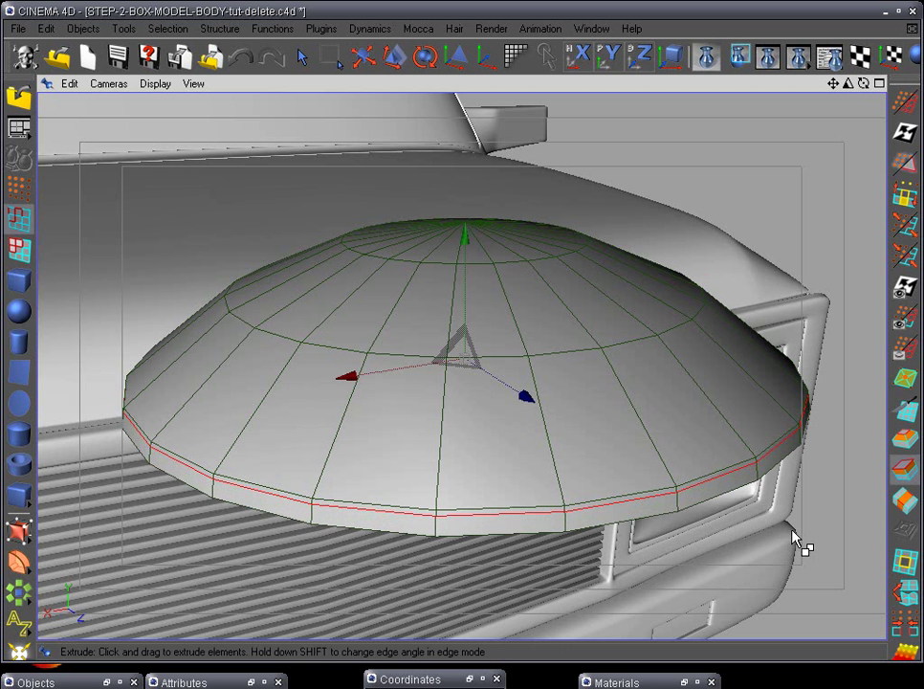
pyautogui.click(394, 60)
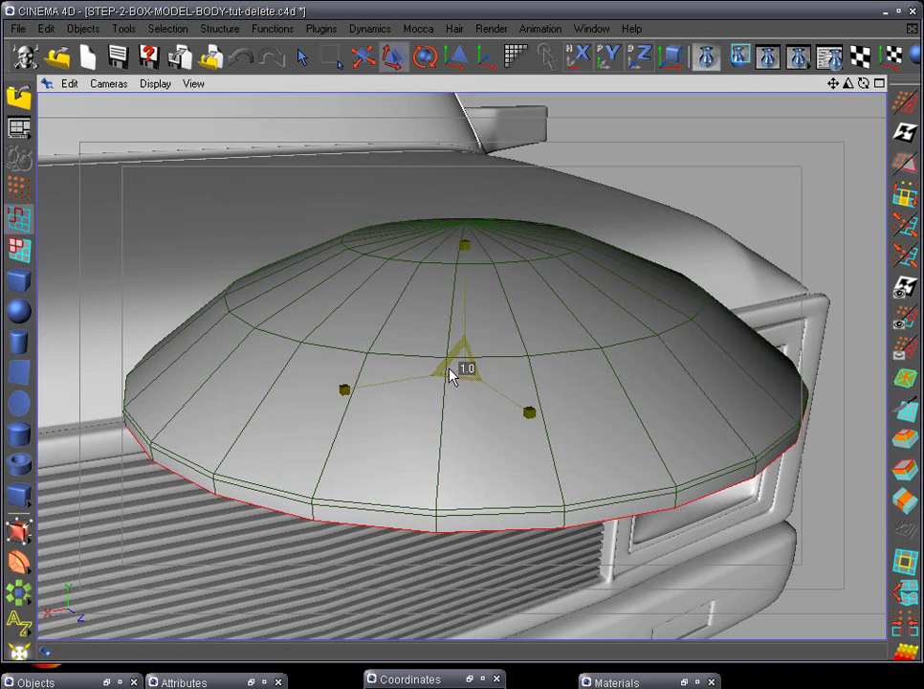
# Step: Extrude the lip's bottom edge loop a small amount once more and scale it inward to tighten the lower edge
pyautogui.keyDown('alt'); pyautogui.moveTo(428, 439); pyautogui.dragTo(363, 478); pyautogui.keyUp('alt')
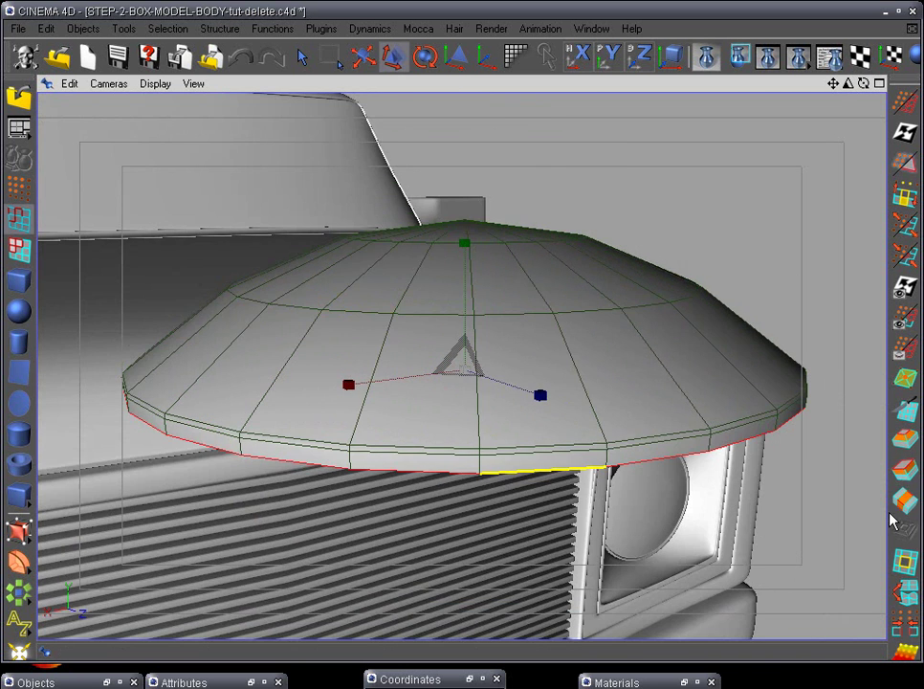
pyautogui.click(903, 470)
pyautogui.moveTo(718, 526); pyautogui.dragTo(726, 518)
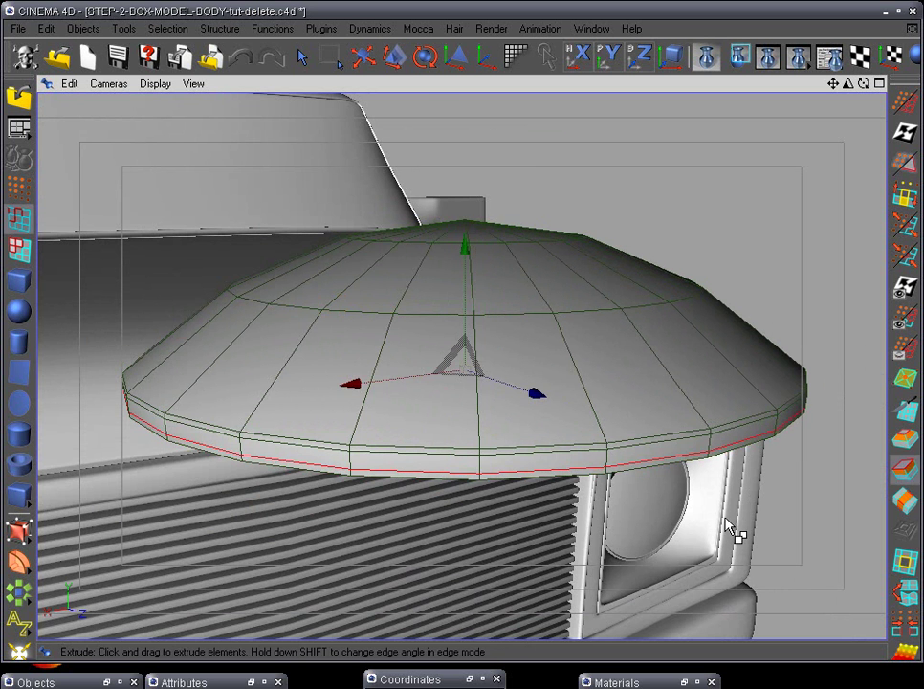
pyautogui.click(396, 58)
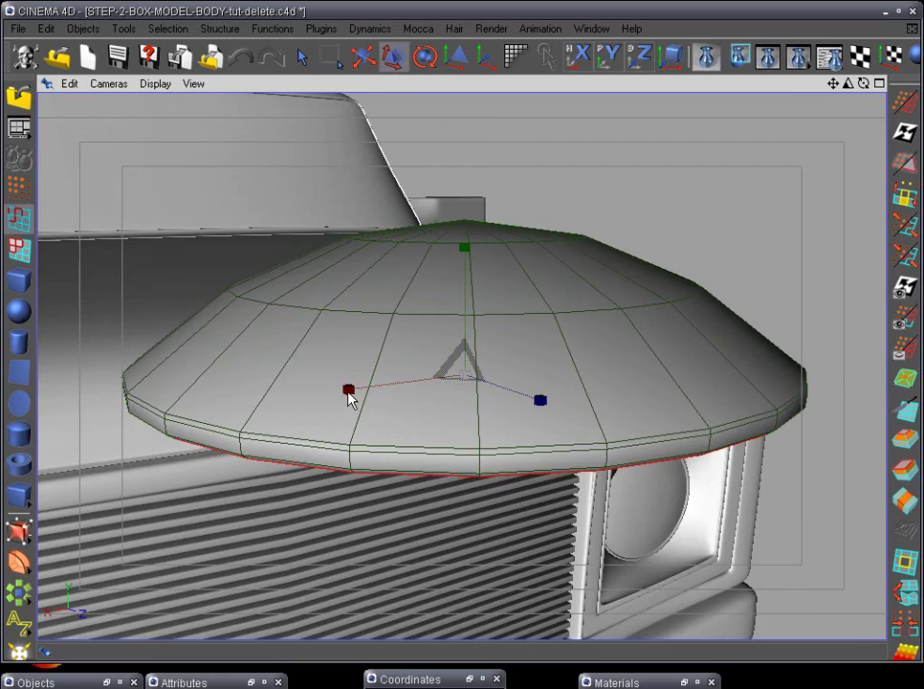
pyautogui.moveTo(347, 394); pyautogui.dragTo(440, 407)
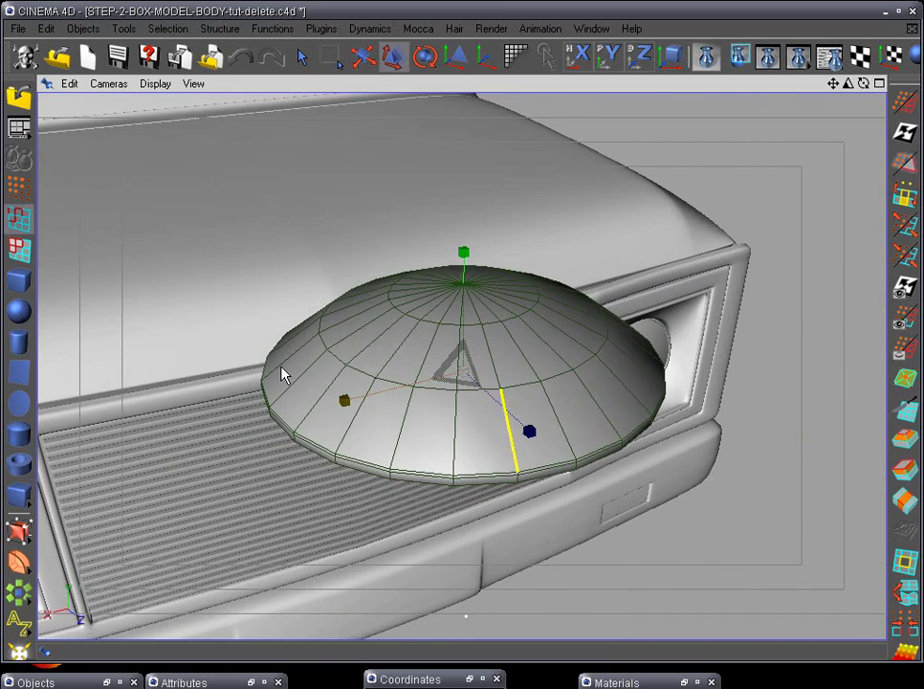
# Step: Centre the dome's axis on its geometry with Axis Tools, using the Bounding Box method, Move Axis to Object mode and 0% on all axes
pyautogui.keyDown('alt'); pyautogui.moveTo(388, 438); pyautogui.dragTo(493, 474); pyautogui.keyUp('alt')
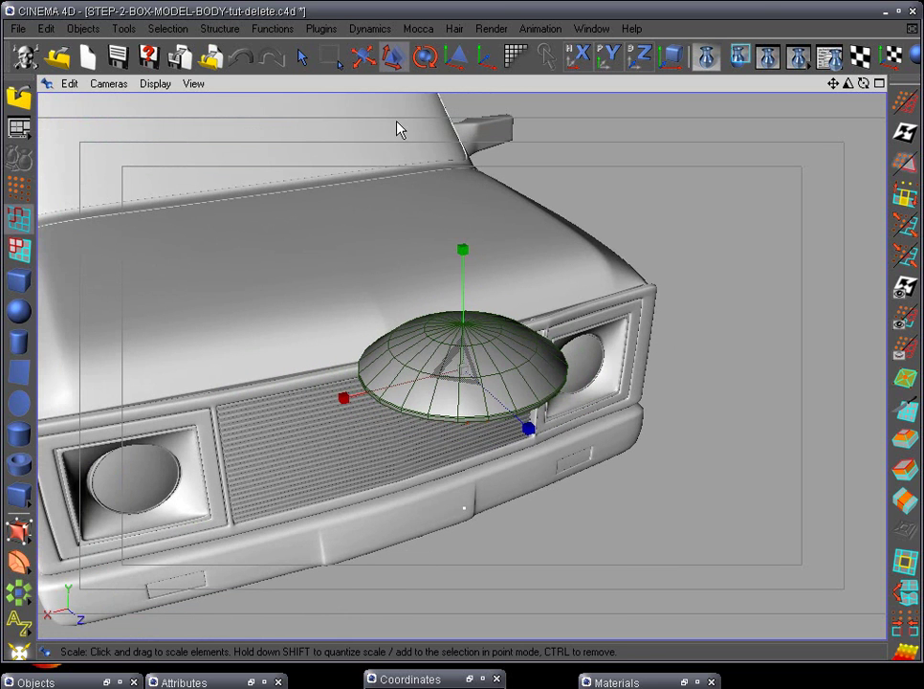
pyautogui.click(461, 59)
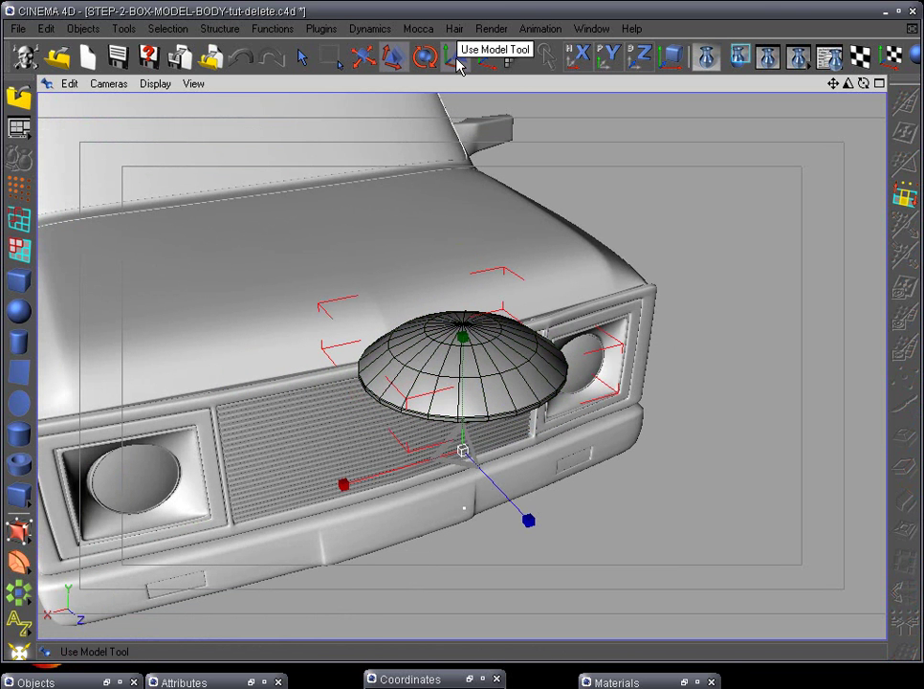
pyautogui.keyDown('alt'); pyautogui.moveTo(593, 287); pyautogui.dragTo(436, 265); pyautogui.keyUp('alt')
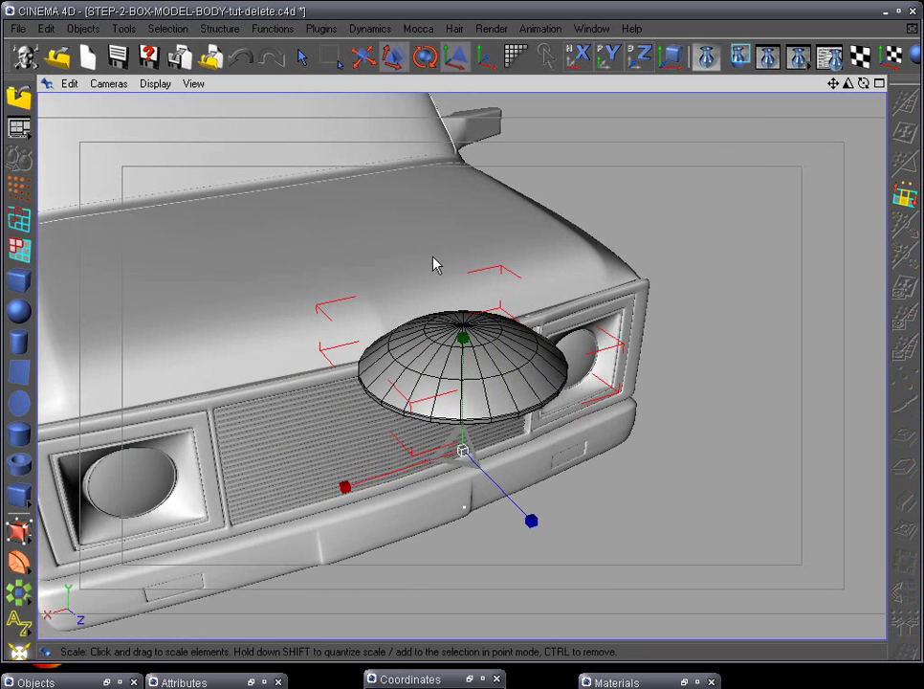
pyautogui.click(322, 29)
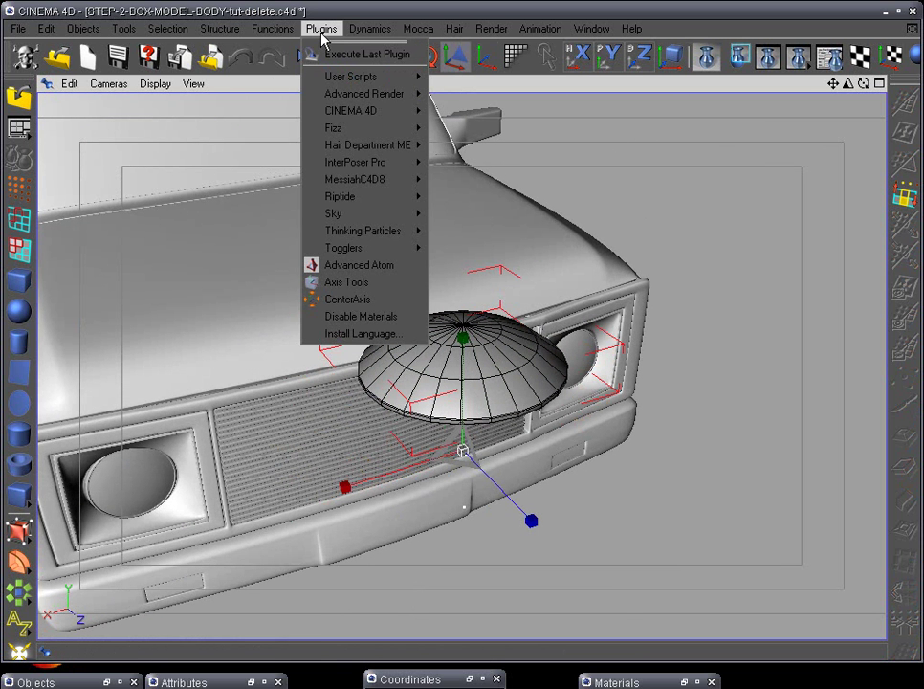
pyautogui.click(376, 283)
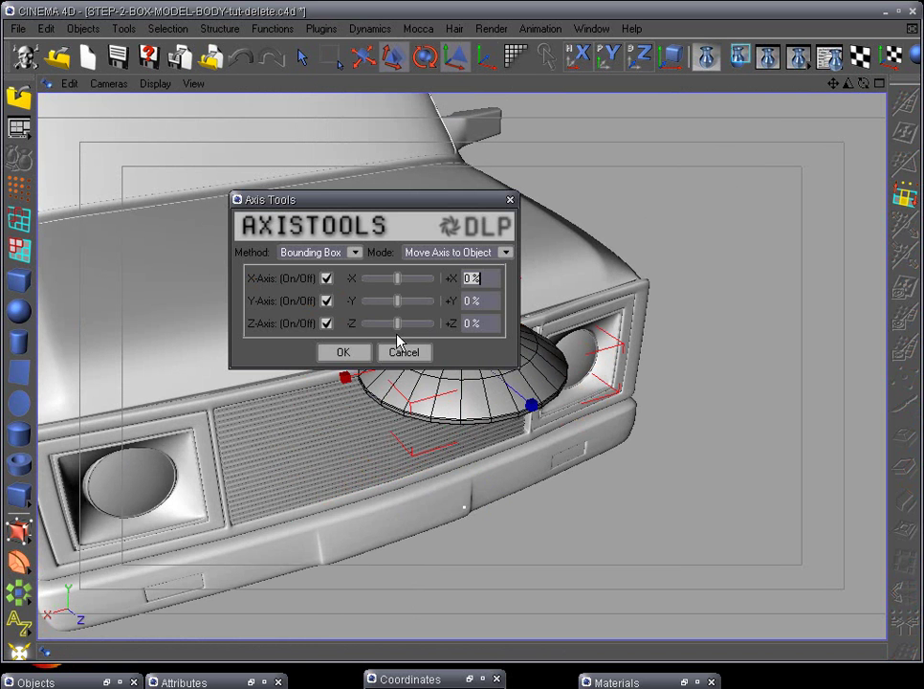
pyautogui.click(342, 352)
# Step: Set the dome's pitch rotation to -90° so that its rounded side faces forward from the truck
pyautogui.keyDown('alt'); pyautogui.moveTo(421, 427); pyautogui.dragTo(413, 483); pyautogui.keyUp('alt')
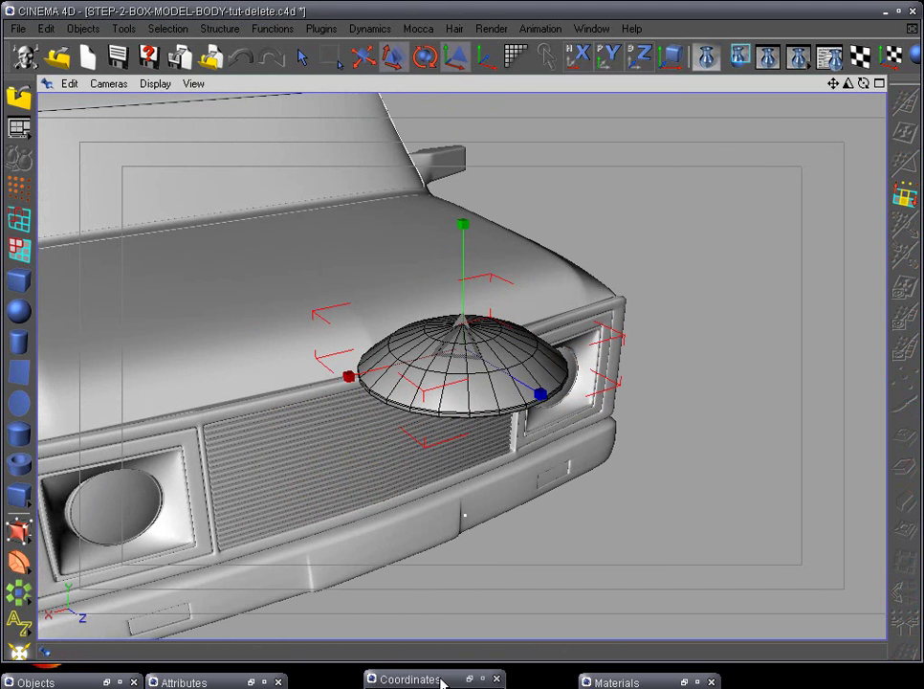
pyautogui.click(472, 681)
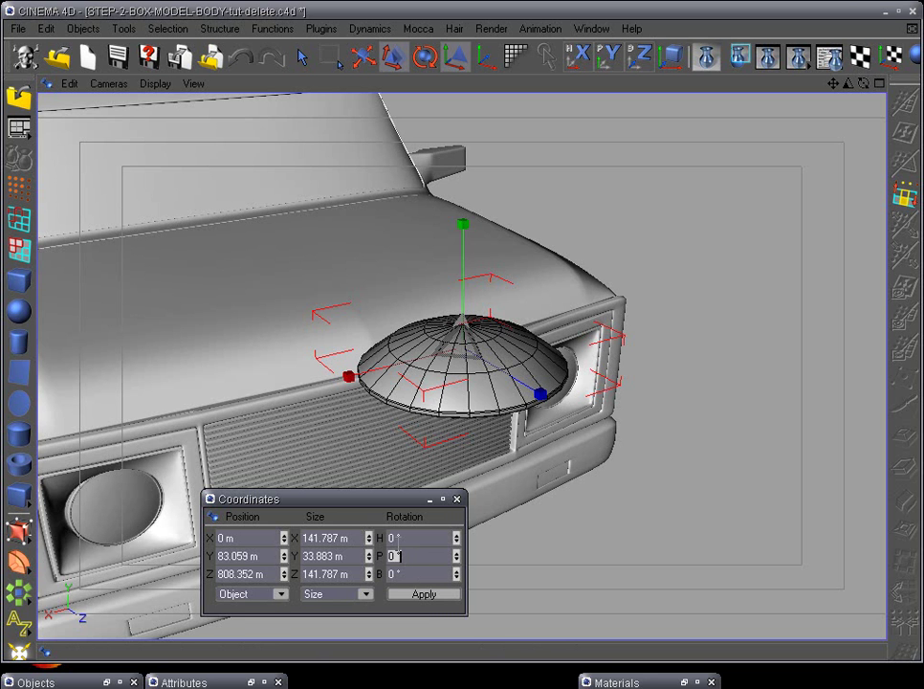
pyautogui.press('Return')
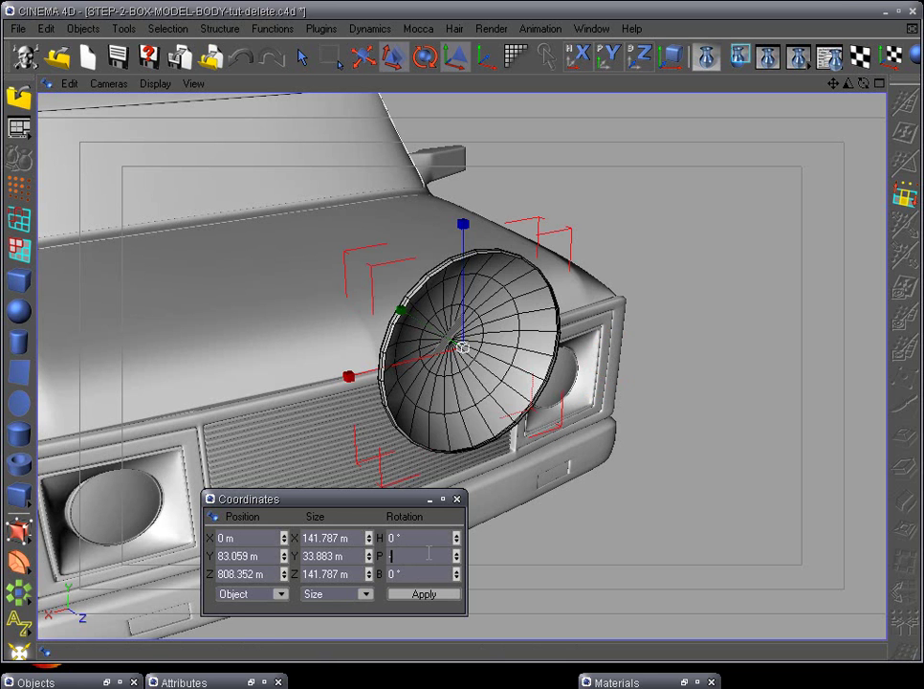
pyautogui.write('0')
pyautogui.press('Return')
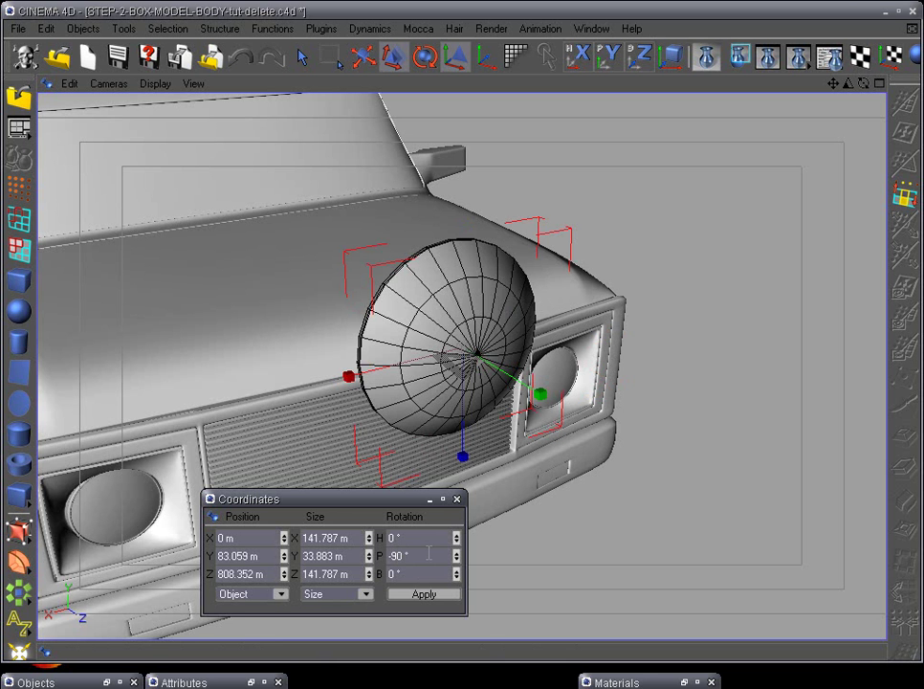
pyautogui.click(430, 498)
# Step: Scale the dome down uniformly to a small bolt-head size and move it in the front view onto the bumper, between the rectangular recess and the centre
pyautogui.keyDown('alt'); pyautogui.moveTo(454, 454); pyautogui.dragTo(494, 431); pyautogui.keyUp('alt')
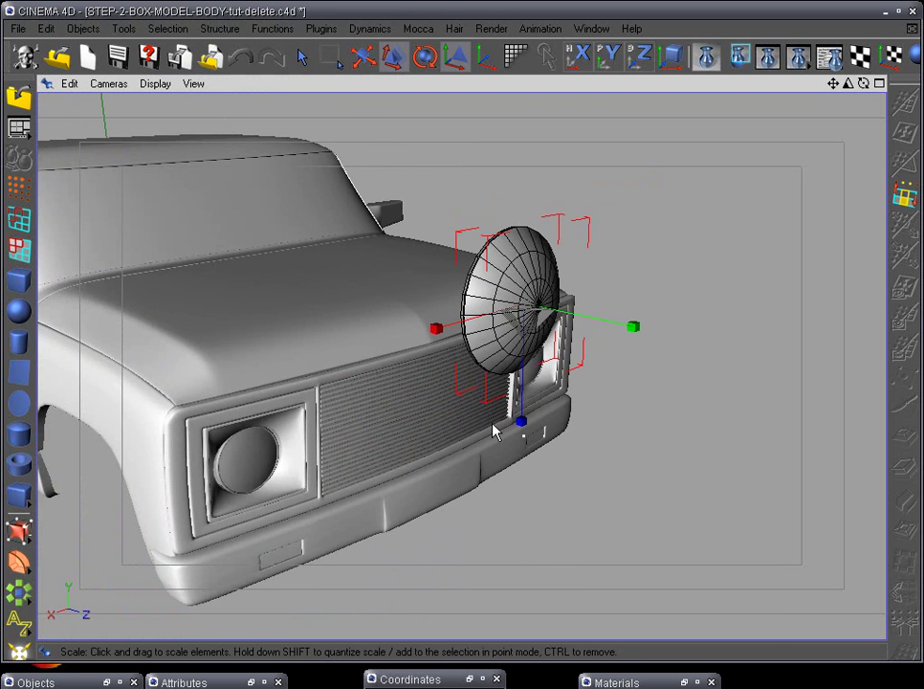
pyautogui.moveTo(528, 303); pyautogui.dragTo(4, 484)
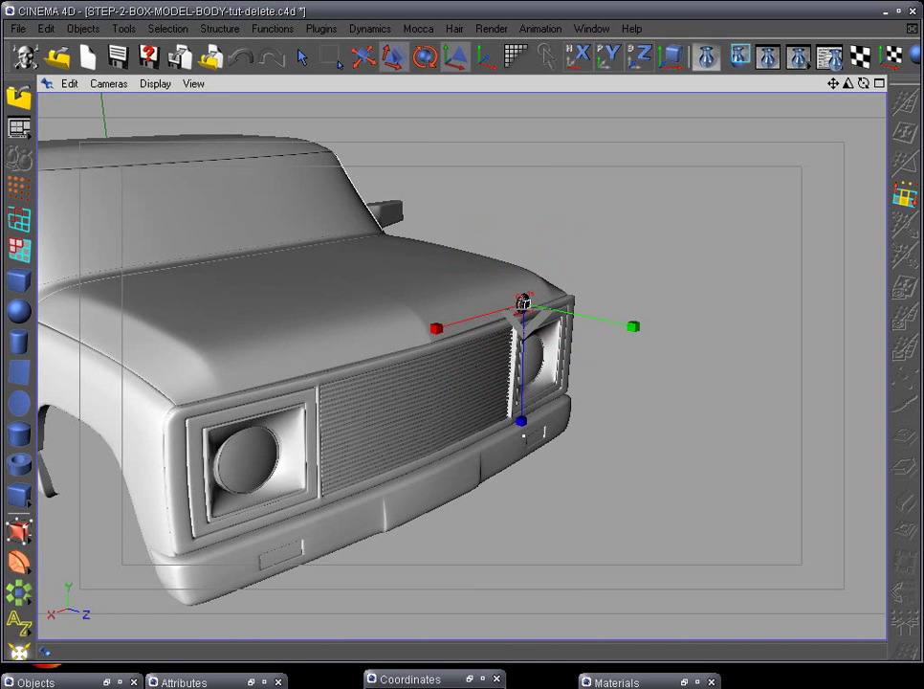
pyautogui.press('F4')
pyautogui.scroll(-5, 341, 444)
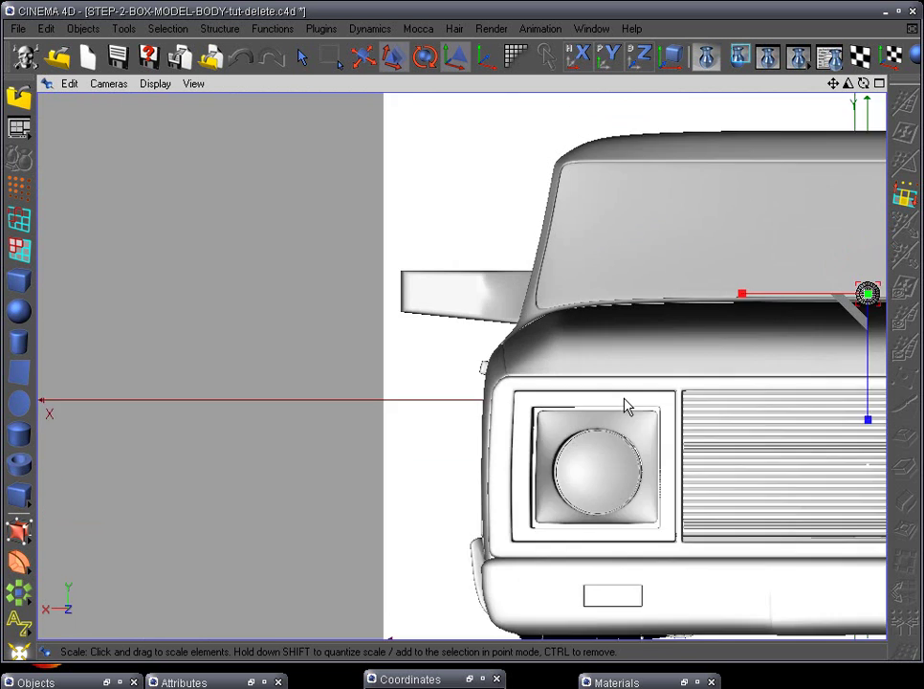
pyautogui.keyDown('alt'); pyautogui.moveTo(625, 398); pyautogui.dragTo(295, 335, button='middle'); pyautogui.keyUp('alt')
pyautogui.press('space')
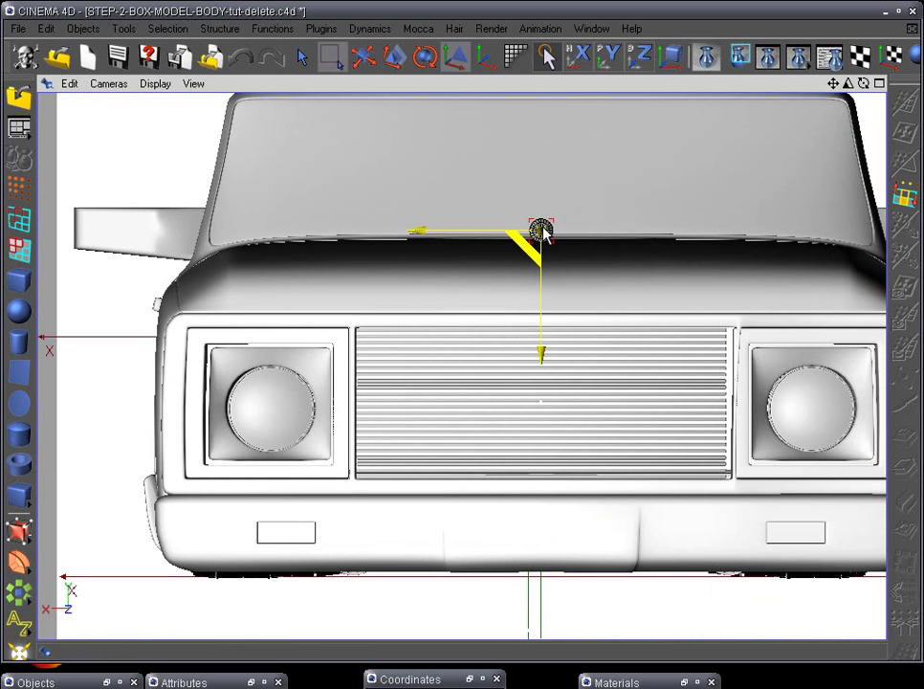
pyautogui.moveTo(542, 230); pyautogui.dragTo(390, 523)
pyautogui.scroll(5, 443, 413)
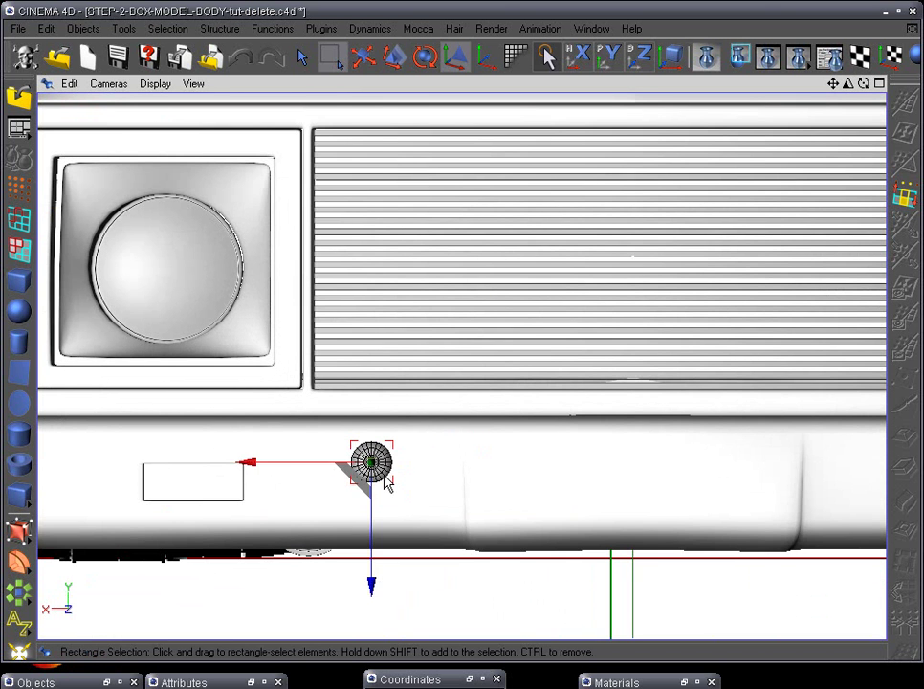
pyautogui.moveTo(372, 463); pyautogui.dragTo(326, 453)
pyautogui.keyDown('alt'); pyautogui.moveTo(406, 446); pyautogui.dragTo(452, 425, button='middle'); pyautogui.keyUp('alt')
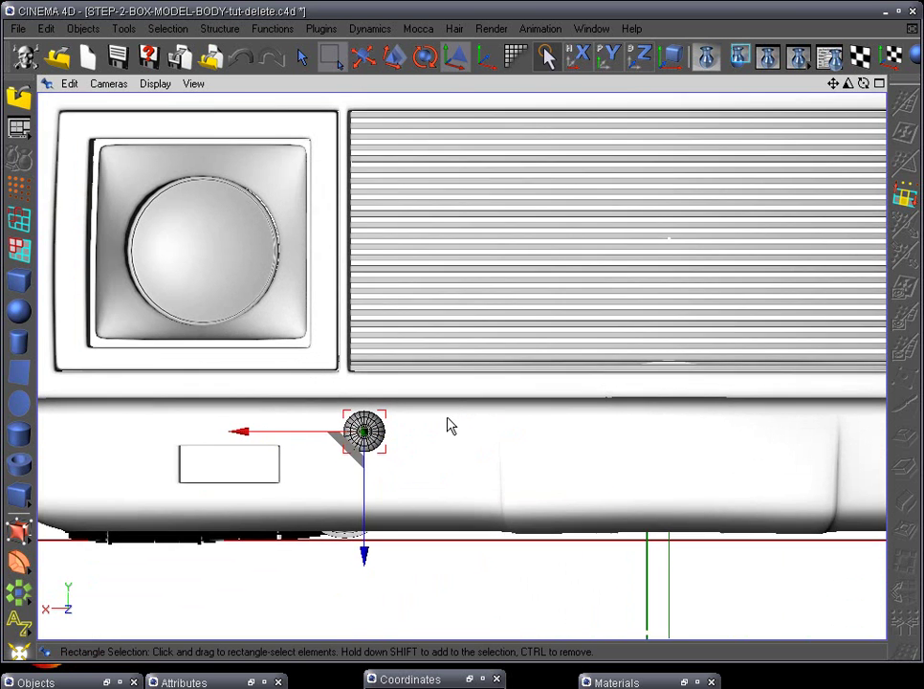
# Step: Scale the dome down to about half its size and shift it slightly along X towards the bumper's rectangular recess in the front view
pyautogui.scroll(4, 451, 425)
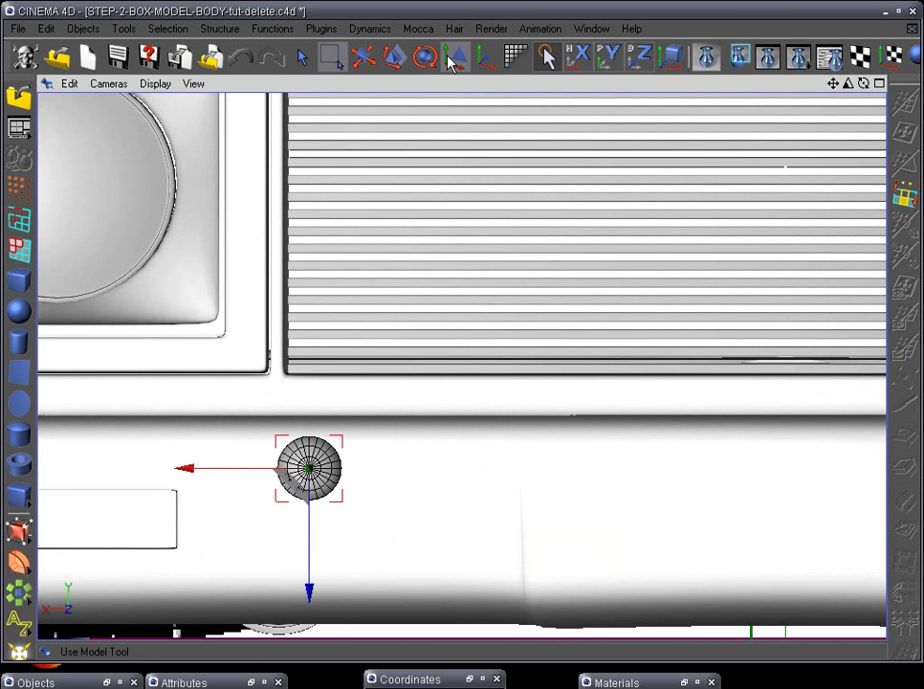
pyautogui.click(394, 58)
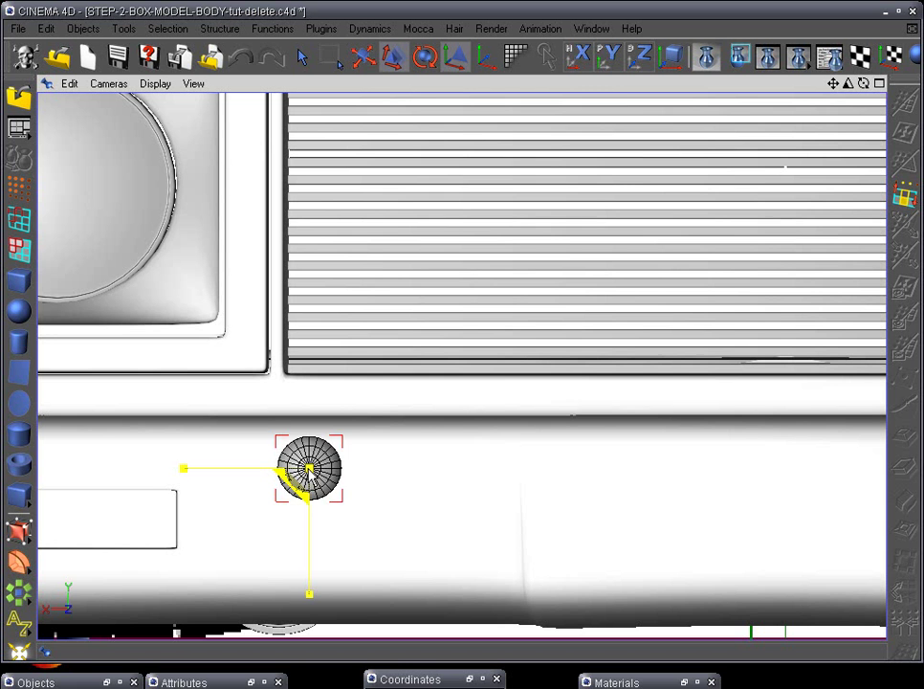
pyautogui.moveTo(309, 470); pyautogui.dragTo(1, 567)
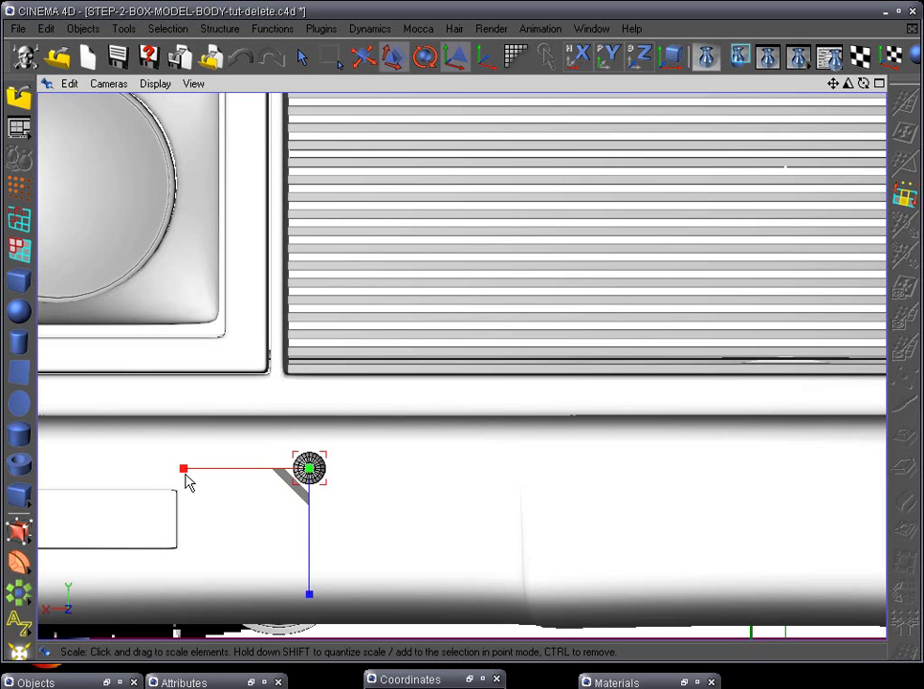
pyautogui.press('e')
pyautogui.moveTo(185, 478); pyautogui.dragTo(161, 483)
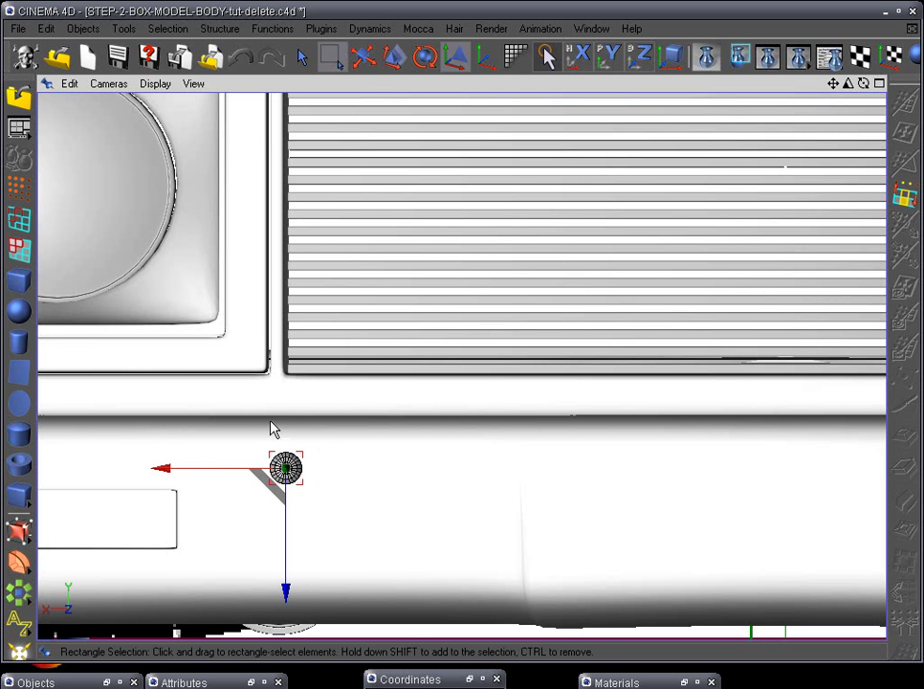
# Step: Move the dome back along its green axis in the side view until it reaches the bumper's front face
pyautogui.moveTo(413, 518); pyautogui.dragTo(587, 243, button='middle')
pyautogui.press('F3')
pyautogui.scroll(2, 599, 288)
pyautogui.scroll(3, 458, 373)
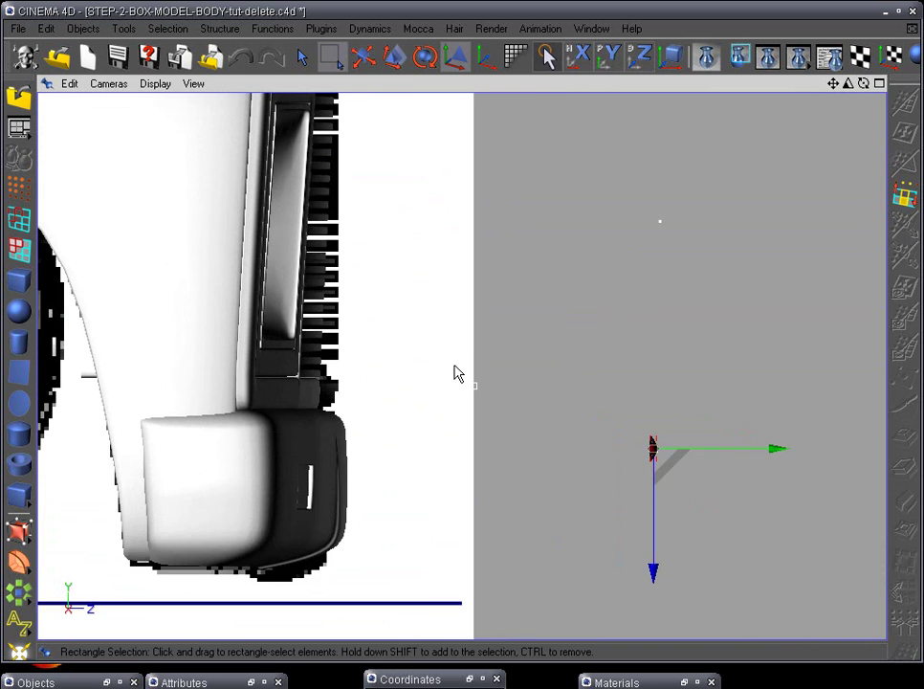
pyautogui.moveTo(459, 373); pyautogui.dragTo(505, 366, button='middle')
pyautogui.moveTo(841, 440); pyautogui.dragTo(514, 450)
# Step: Push the dome slightly further back in the top view so that its base sits against the bumper's front surface
pyautogui.press('F2')
pyautogui.scroll(-5, 507, 456)
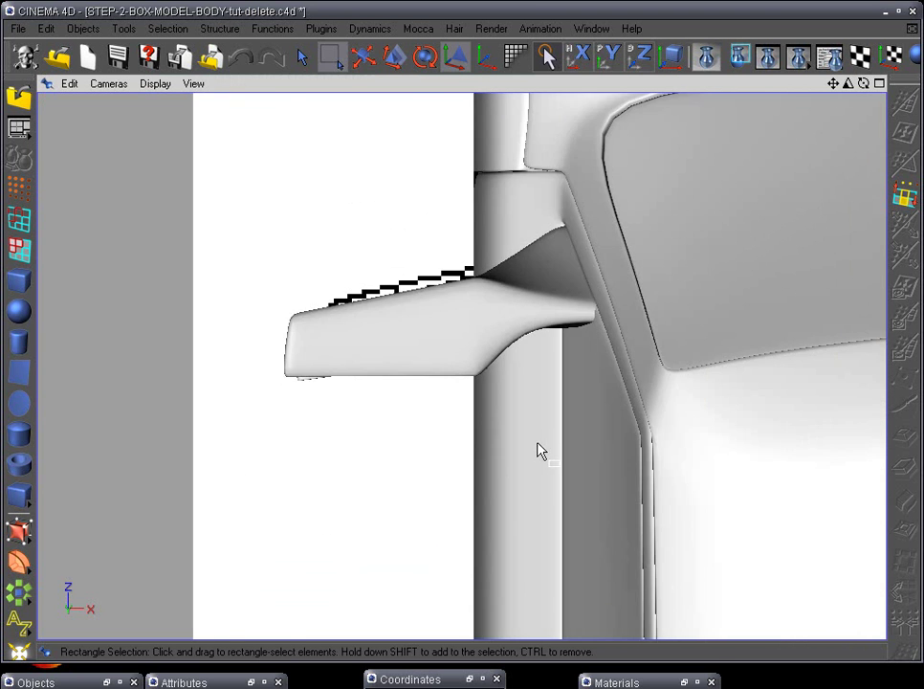
pyautogui.keyDown('alt'); pyautogui.moveTo(633, 250); pyautogui.dragTo(483, 613, button='middle'); pyautogui.keyUp('alt')
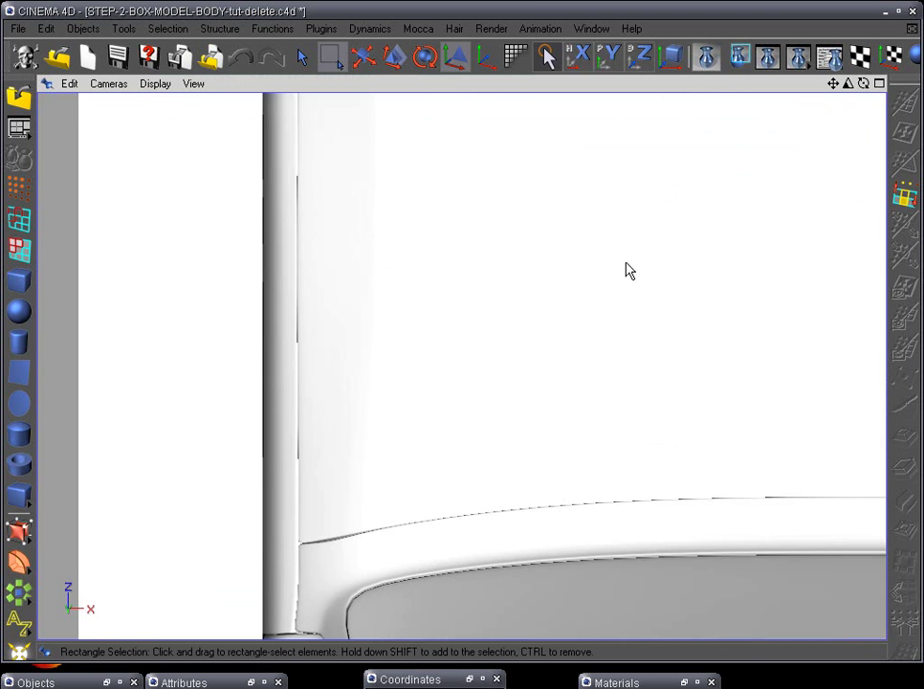
pyautogui.keyDown('alt'); pyautogui.moveTo(724, 186); pyautogui.dragTo(609, 445, button='middle'); pyautogui.keyUp('alt')
pyautogui.keyDown('alt'); pyautogui.moveTo(702, 417); pyautogui.dragTo(320, 514, button='middle'); pyautogui.keyUp('alt')
pyautogui.moveTo(551, 518)
pyautogui.keyDown('alt'); pyautogui.mouseDown(button='middle')
pyautogui.moveTo(507, 510)
pyautogui.moveTo(331, 524)
pyautogui.mouseUp(button='middle'); pyautogui.keyUp('alt')
pyautogui.keyDown('alt'); pyautogui.moveTo(331, 524); pyautogui.dragTo(404, 500, button='right'); pyautogui.keyUp('alt')
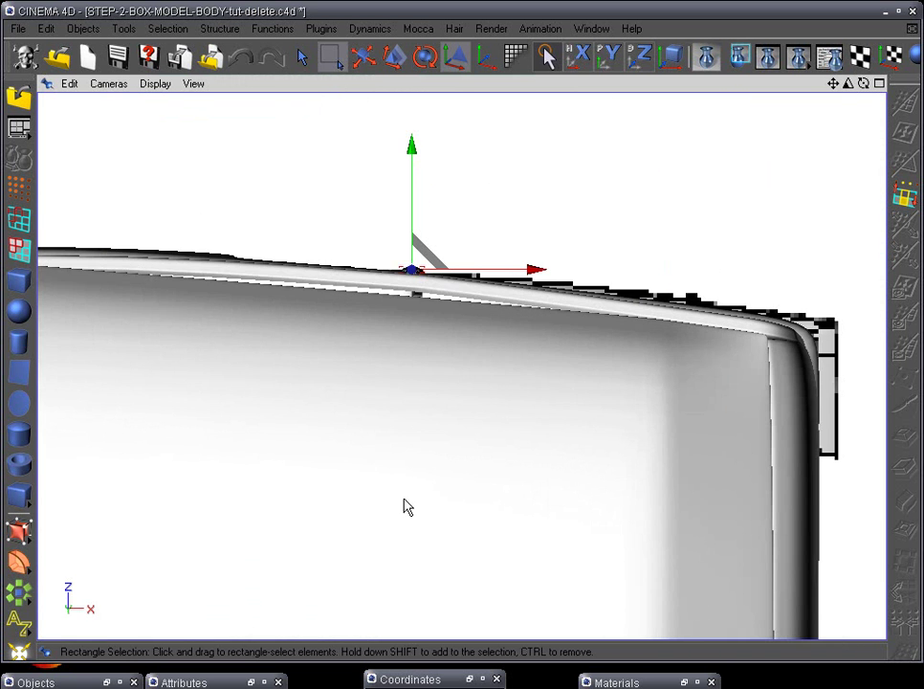
pyautogui.keyDown('alt'); pyautogui.moveTo(476, 340); pyautogui.dragTo(526, 435); pyautogui.keyUp('alt')
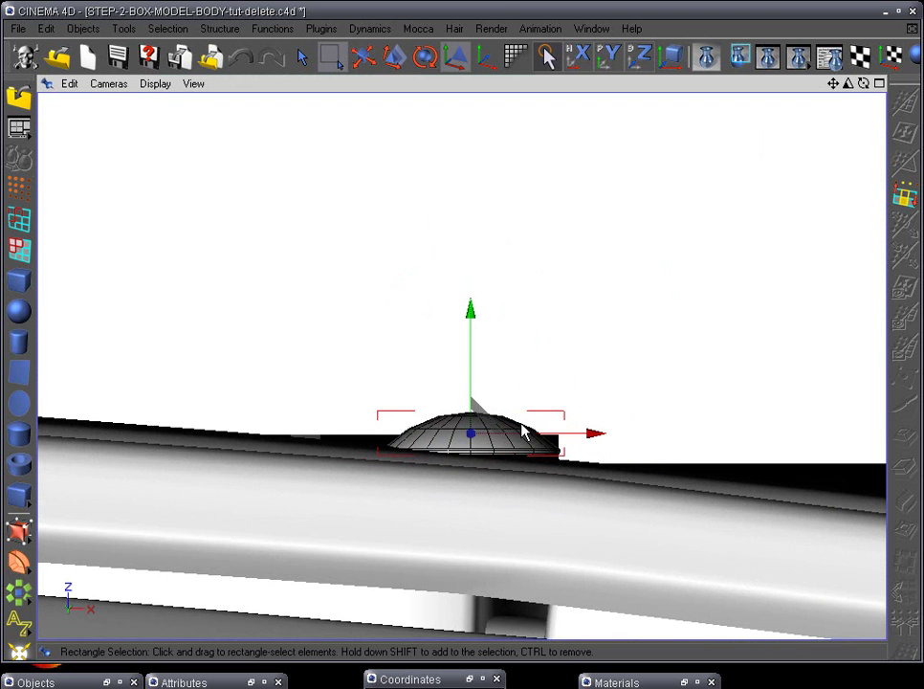
pyautogui.moveTo(471, 316); pyautogui.dragTo(471, 319)
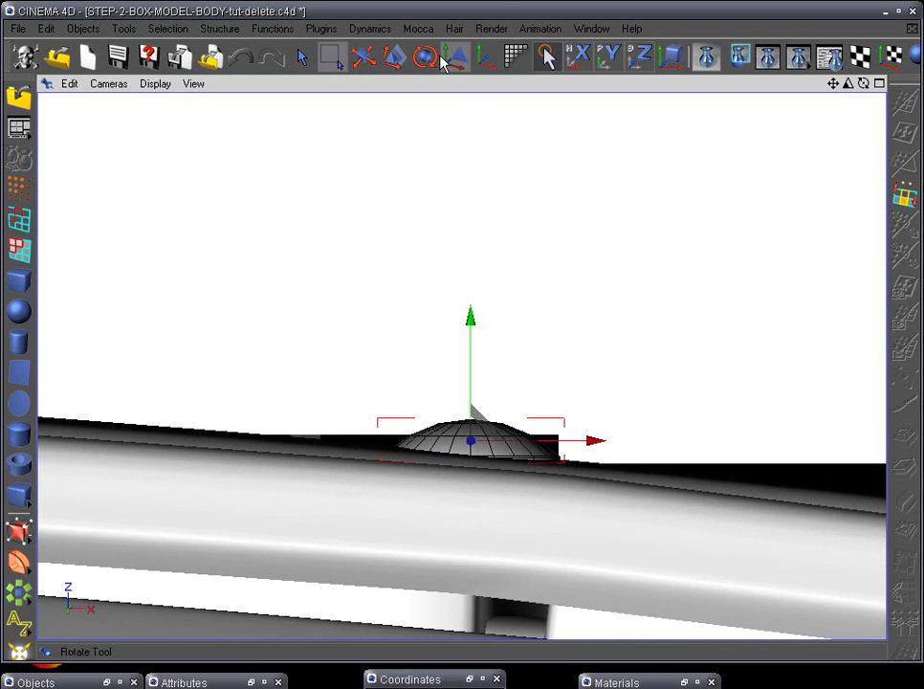
# Step: Rotate the dome slightly in the top view to follow the bumper's slant, and nudge it outward along its own axis
pyautogui.click(425, 59)
pyautogui.moveTo(708, 412)
pyautogui.mouseDown()
pyautogui.moveTo(722, 431)
pyautogui.moveTo(708, 431)
pyautogui.mouseUp()
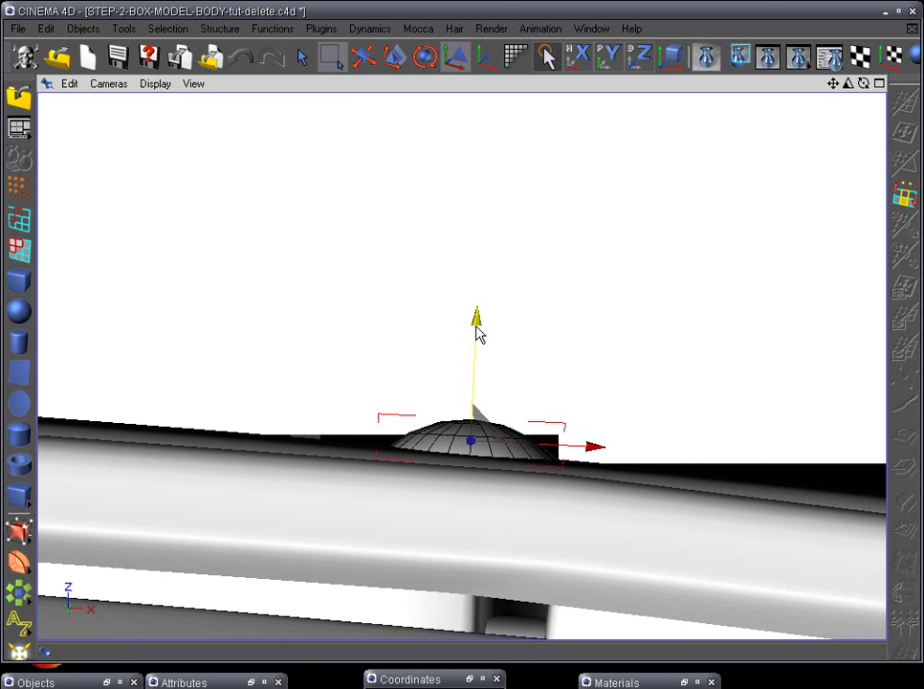
pyautogui.moveTo(478, 327); pyautogui.dragTo(484, 322)
pyautogui.press('r')
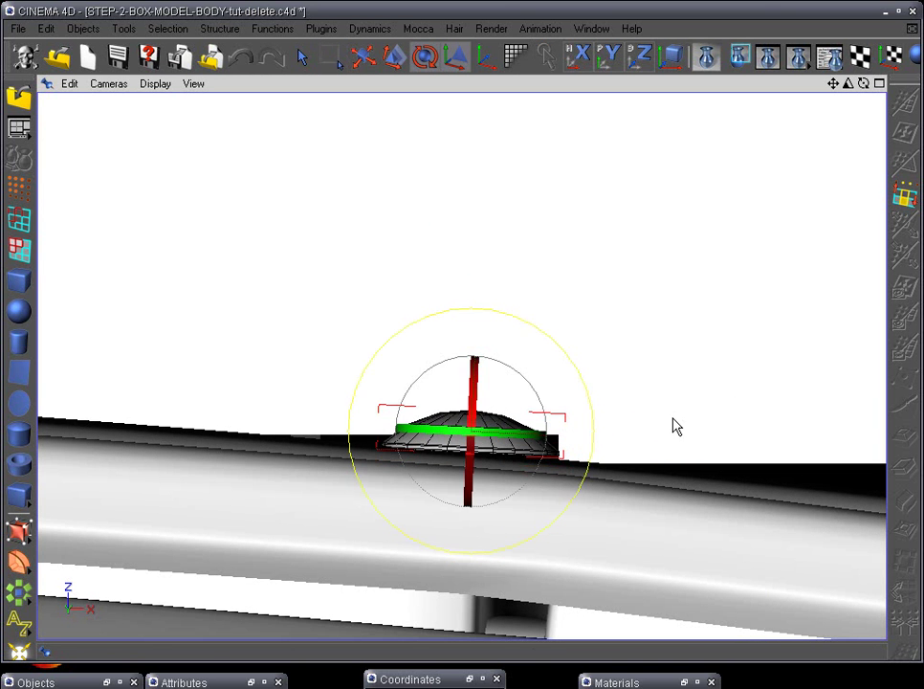
pyautogui.moveTo(678, 427); pyautogui.dragTo(678, 429)
pyautogui.keyDown('alt'); pyautogui.moveTo(668, 367); pyautogui.dragTo(668, 321, button='middle'); pyautogui.keyUp('alt')
pyautogui.scroll(5, 668, 321)
pyautogui.keyDown('alt'); pyautogui.moveTo(669, 329); pyautogui.dragTo(644, 439, button='right'); pyautogui.keyUp('alt')
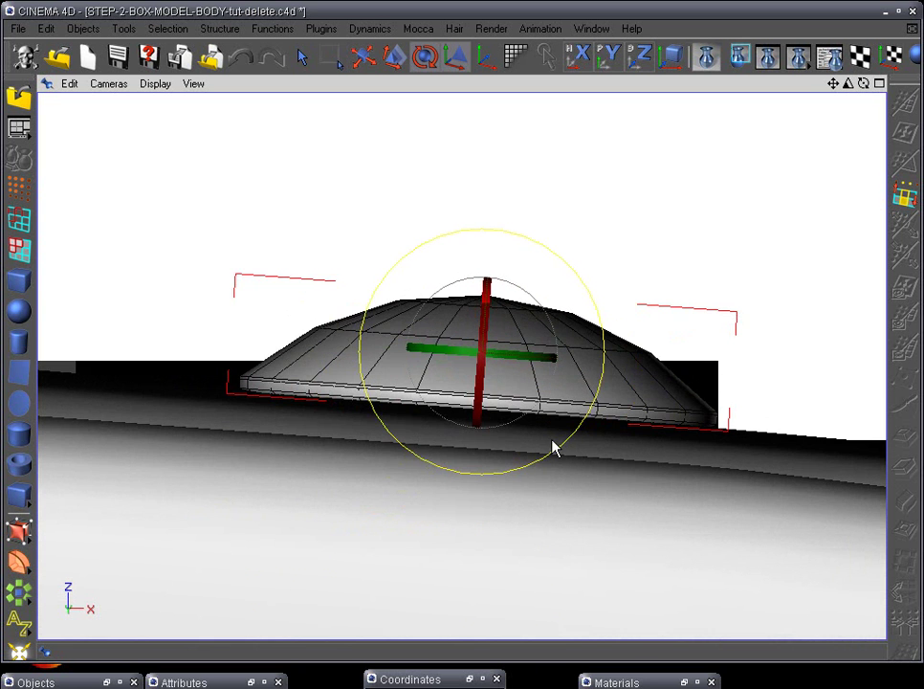
# Step: Display the side view with Gouraud Shading (Lines) to check how the dome sits against the bumper
pyautogui.press('F3')
pyautogui.scroll(5, 543, 446)
pyautogui.keyDown('alt'); pyautogui.moveTo(446, 460); pyautogui.dragTo(600, 242, button='middle'); pyautogui.keyUp('alt')
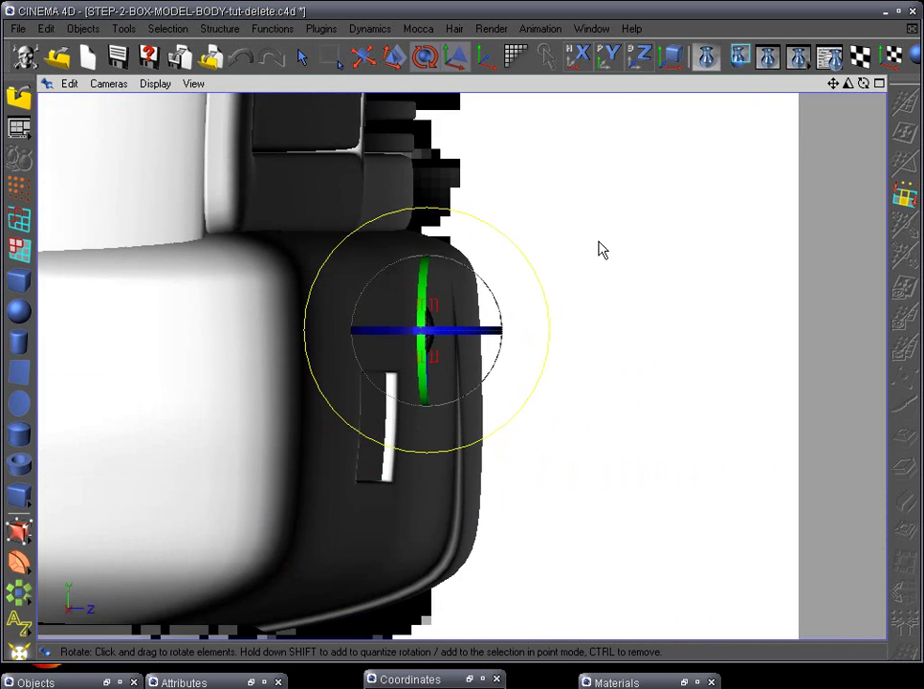
pyautogui.scroll(5, 574, 324)
pyautogui.keyDown('alt'); pyautogui.moveTo(570, 293); pyautogui.dragTo(614, 401, button='middle'); pyautogui.keyUp('alt')
pyautogui.scroll(1, 616, 400)
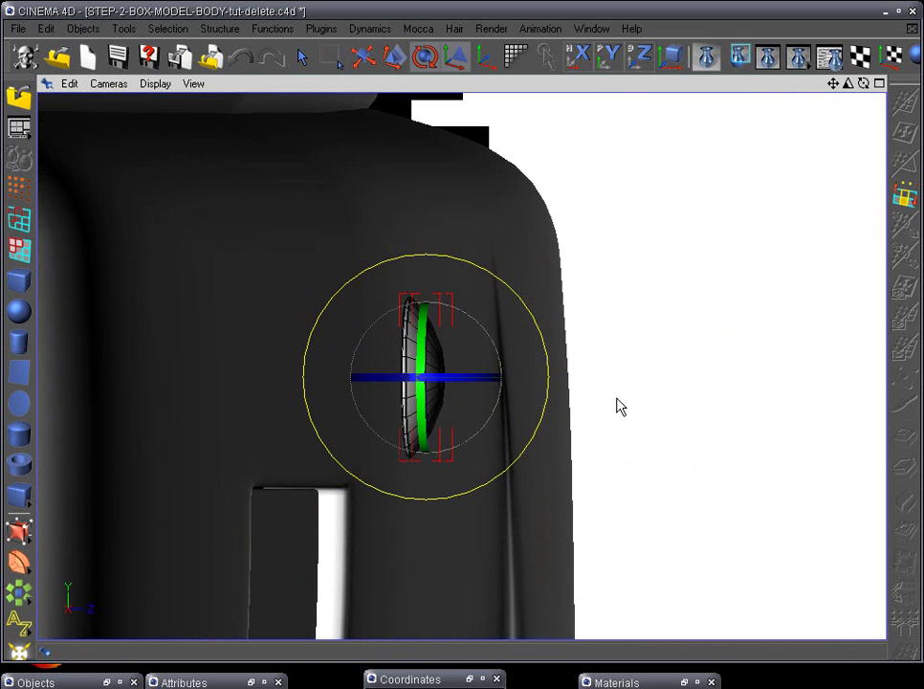
pyautogui.click(161, 85)
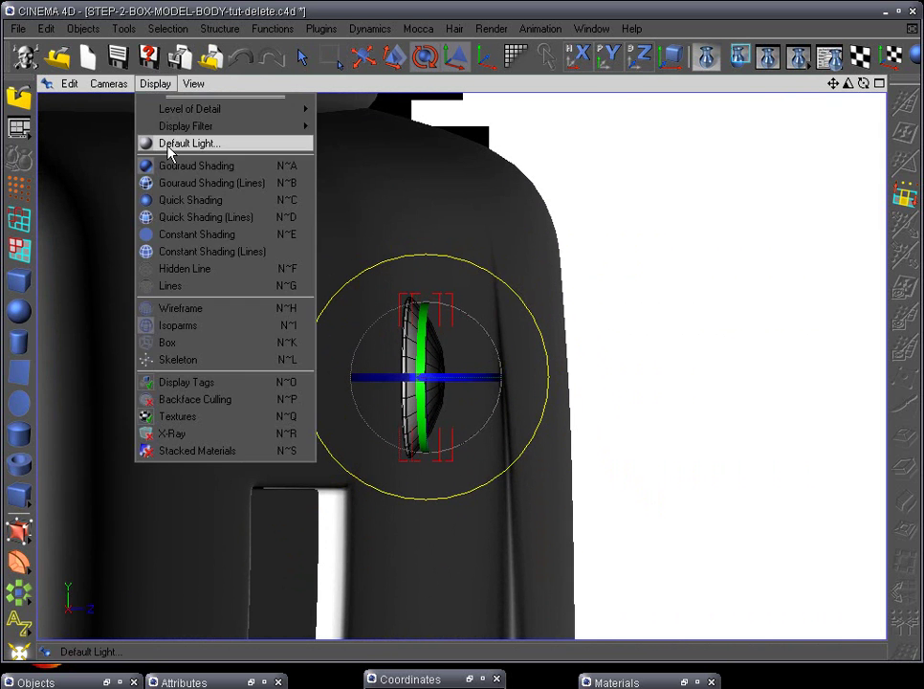
pyautogui.click(175, 182)
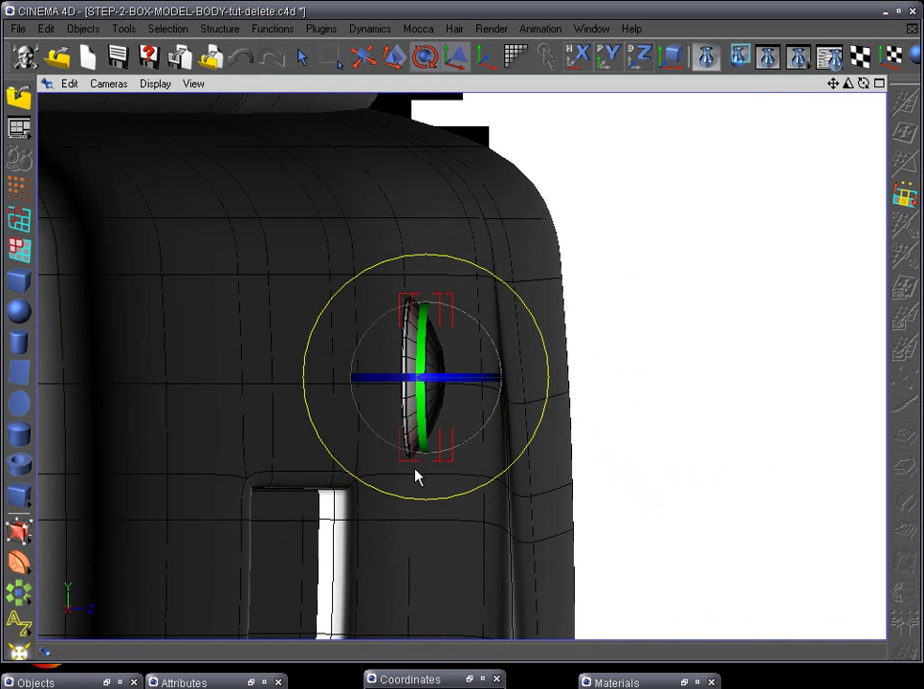
# Step: Render a region around the bolt head in the perspective view to check how it sits on the bumper
pyautogui.press('F1')
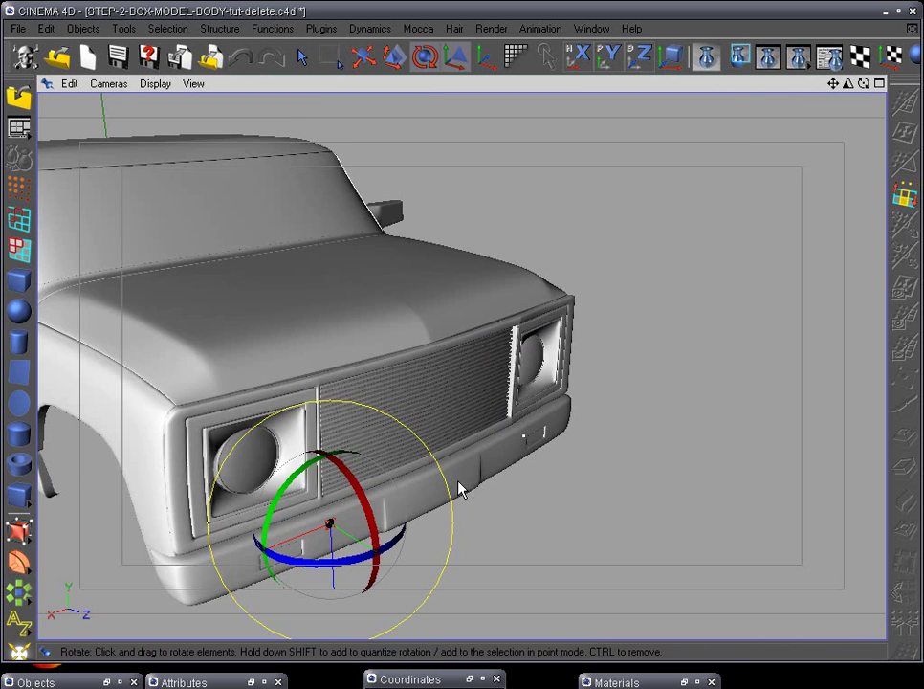
pyautogui.keyDown('alt'); pyautogui.moveTo(460, 488); pyautogui.dragTo(493, 409); pyautogui.keyUp('alt')
pyautogui.keyDown('alt'); pyautogui.moveTo(485, 360); pyautogui.dragTo(598, 227, button='middle'); pyautogui.keyUp('alt')
pyautogui.scroll(4, 615, 252)
pyautogui.scroll(6, 615, 255)
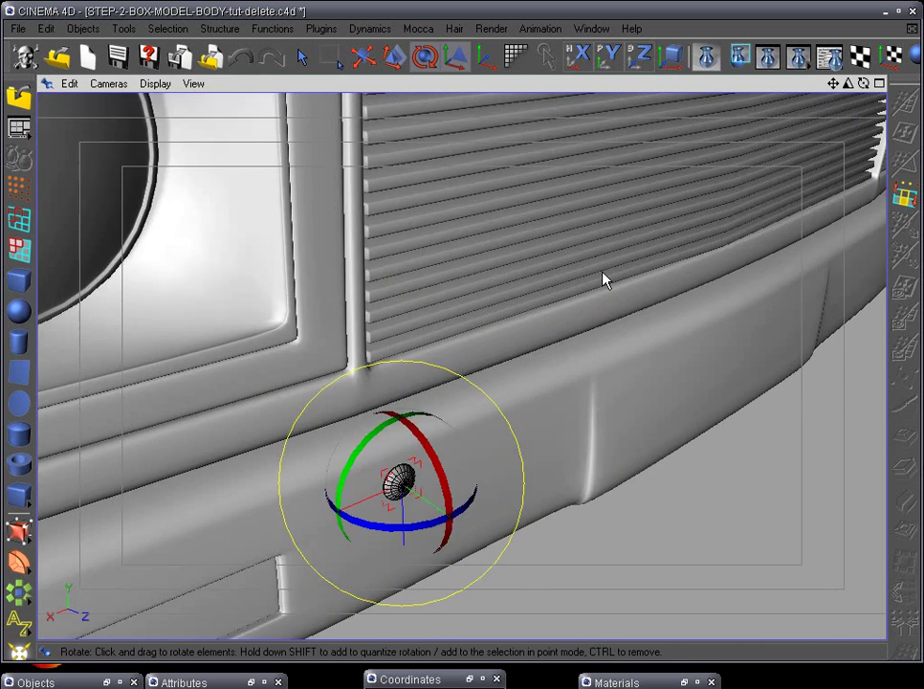
pyautogui.keyDown('alt'); pyautogui.moveTo(551, 295); pyautogui.dragTo(663, 175, button='middle'); pyautogui.keyUp('alt')
pyautogui.click(737, 55)
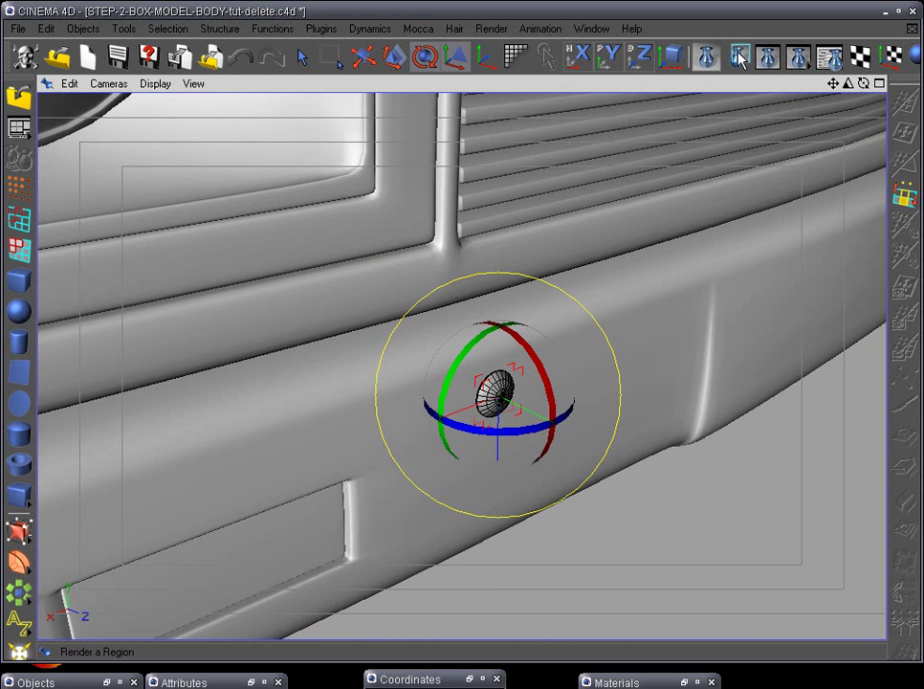
pyautogui.moveTo(432, 318); pyautogui.dragTo(541, 491)
pyautogui.press('r')
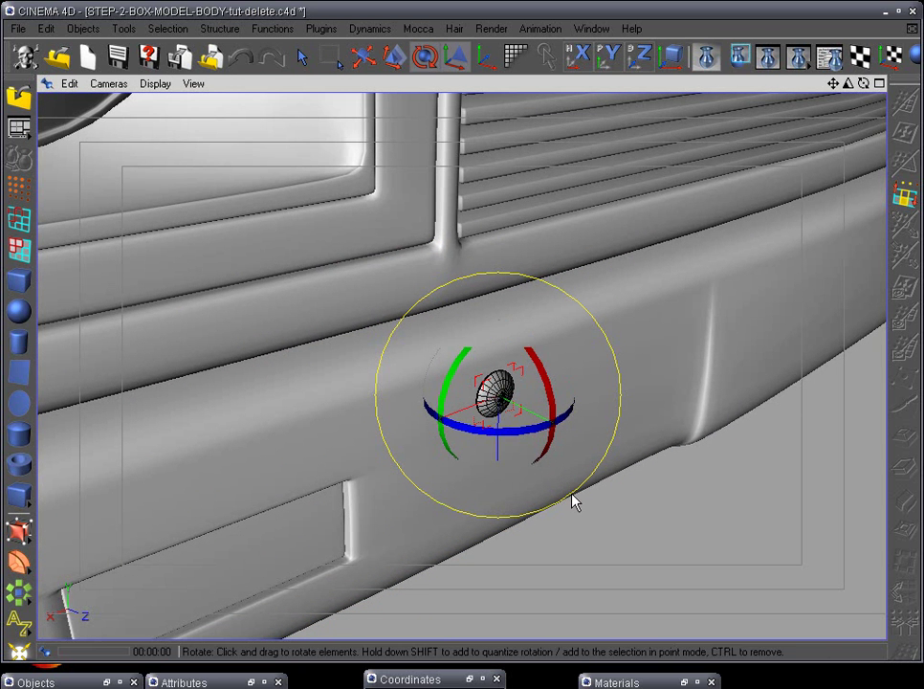
pyautogui.scroll(-6, 570, 479)
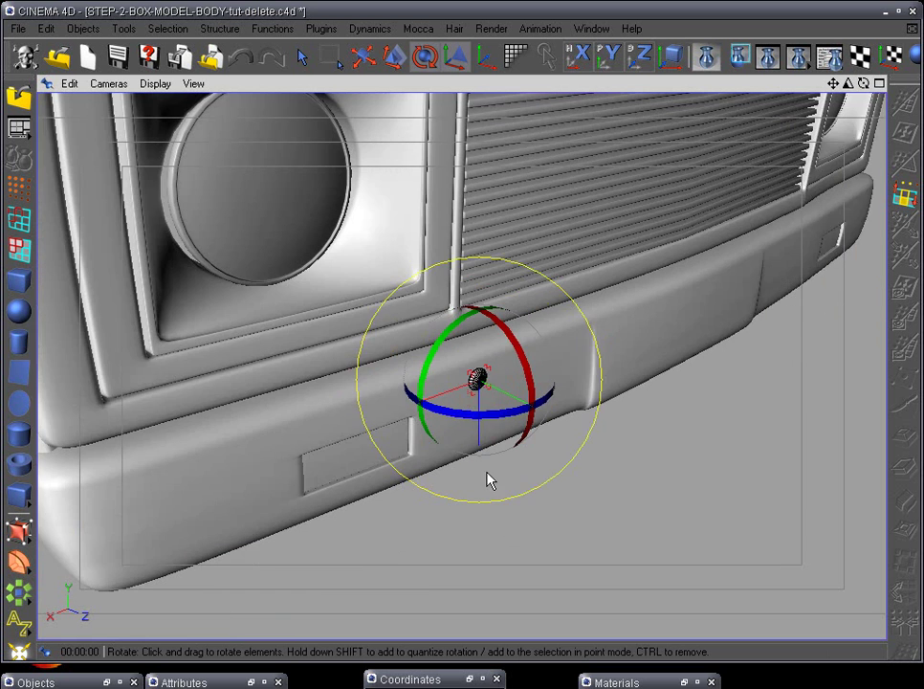
pyautogui.keyDown('alt'); pyautogui.moveTo(489, 474); pyautogui.dragTo(522, 485); pyautogui.keyUp('alt')
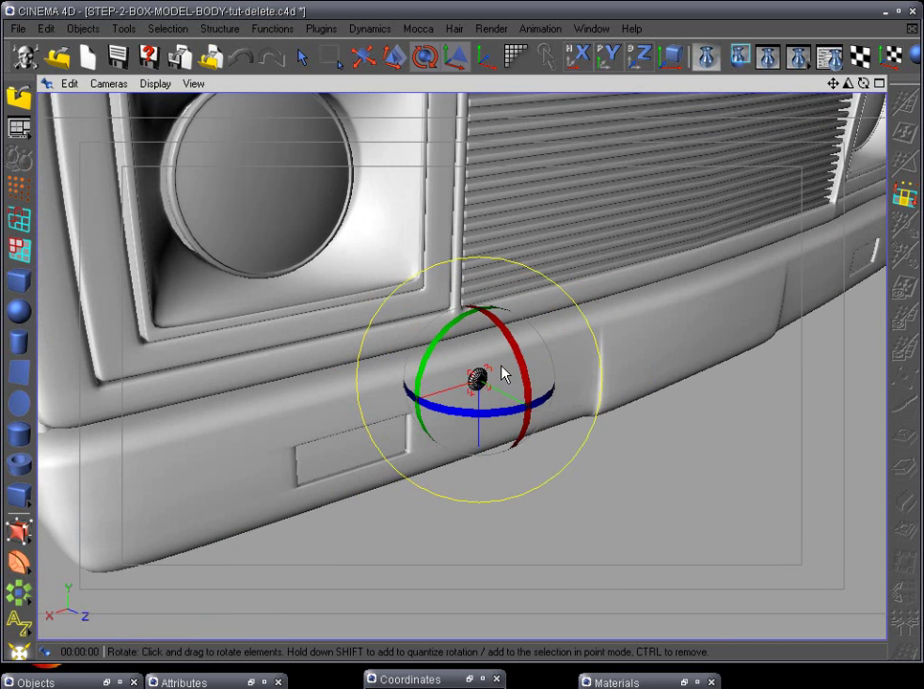
# Step: Duplicate the bolt head straight down along its blue axis, placing the copy below the original near the bumper's lower edge
pyautogui.press('0')
pyautogui.moveTo(479, 494); pyautogui.dragTo(478, 551)
pyautogui.press('F4')
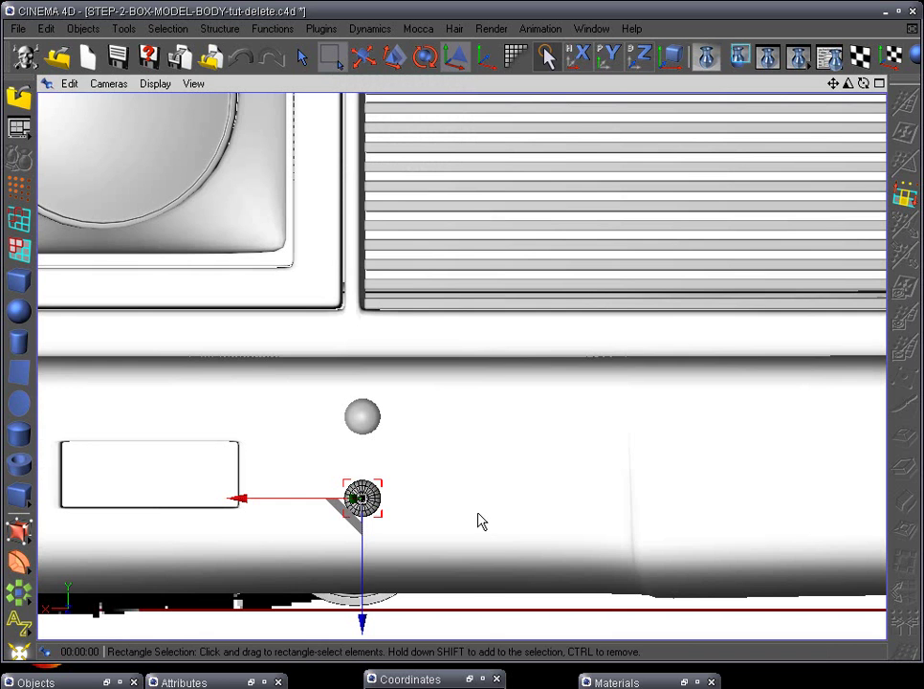
pyautogui.moveTo(363, 631); pyautogui.dragTo(363, 652)
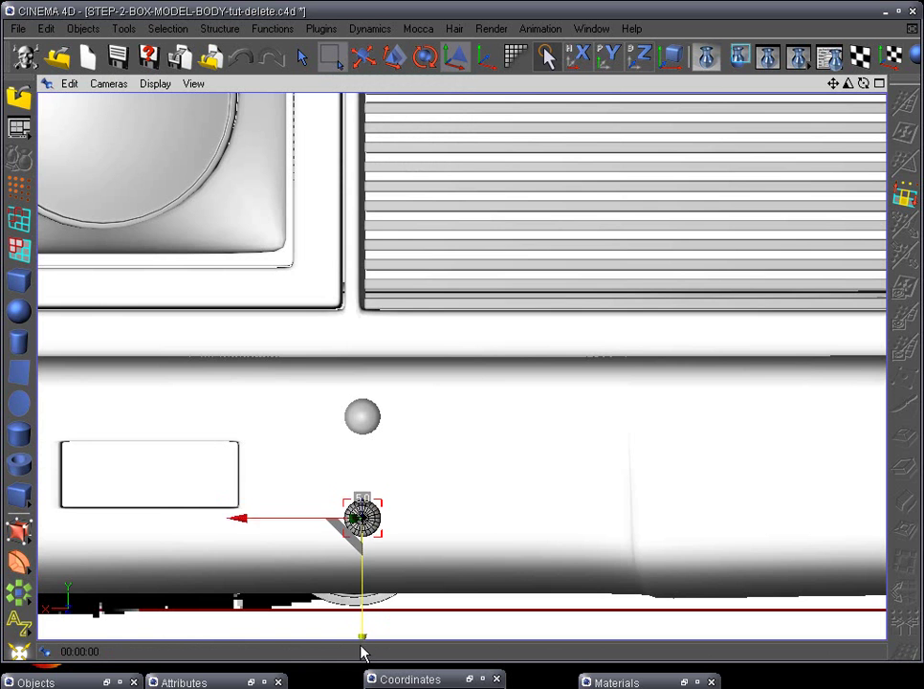
pyautogui.moveTo(424, 515); pyautogui.dragTo(629, 461, button='middle')
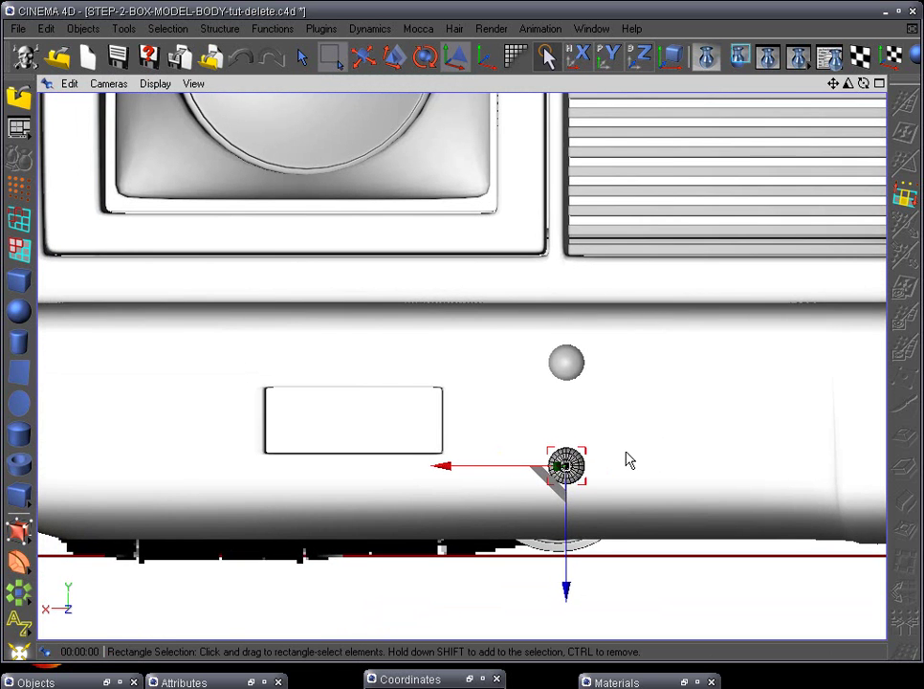
# Step: Push the lower bolt head back along its green axis toward the bumper's front face
pyautogui.press('F1')
pyautogui.keyDown('alt'); pyautogui.moveTo(640, 436); pyautogui.dragTo(444, 453); pyautogui.keyUp('alt')
pyautogui.keyDown('alt'); pyautogui.moveTo(444, 452); pyautogui.dragTo(580, 402, button='right'); pyautogui.keyUp('alt')
pyautogui.keyDown('alt'); pyautogui.moveTo(578, 430); pyautogui.dragTo(590, 477); pyautogui.keyUp('alt')
pyautogui.keyDown('alt'); pyautogui.moveTo(591, 476); pyautogui.dragTo(567, 172, button='middle'); pyautogui.keyUp('alt')
pyautogui.keyDown('alt'); pyautogui.moveTo(564, 328); pyautogui.dragTo(275, 487); pyautogui.keyUp('alt')
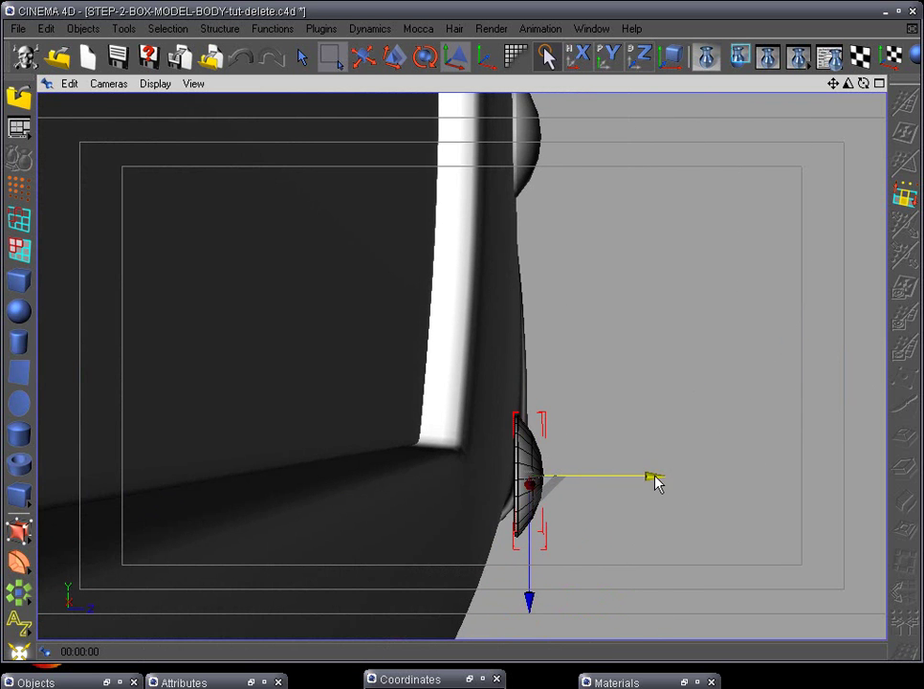
pyautogui.moveTo(652, 481)
pyautogui.mouseDown()
pyautogui.moveTo(656, 487)
pyautogui.moveTo(639, 487)
pyautogui.mouseUp()
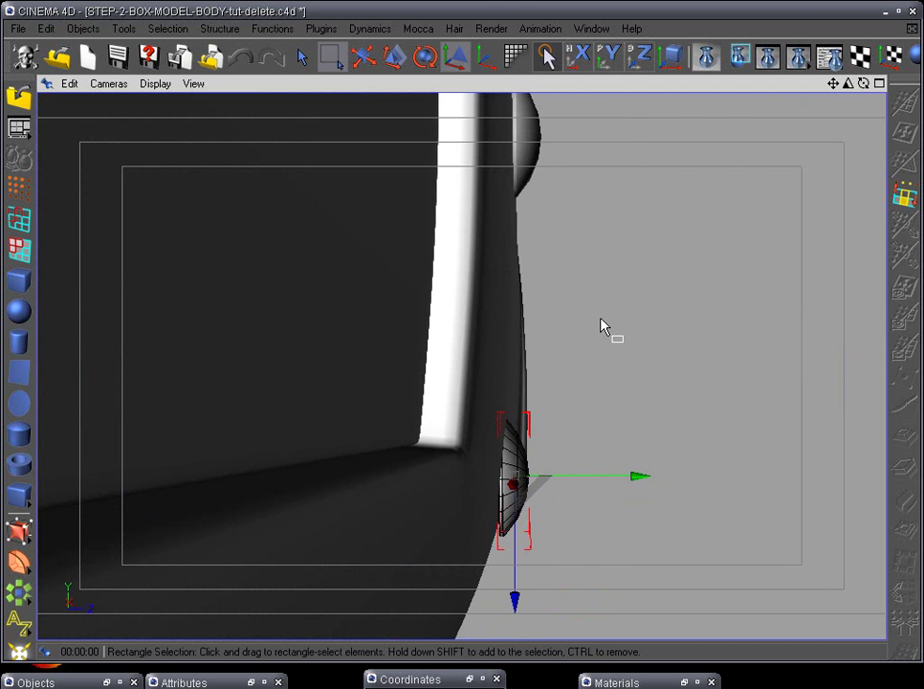
# Step: Rotate the lower bolt head in the side view to follow the bumper's downward curve
pyautogui.press('F3')
pyautogui.scroll(-5, 571, 304)
pyautogui.keyDown('alt'); pyautogui.moveTo(617, 406); pyautogui.dragTo(618, 175, button='middle'); pyautogui.keyUp('alt')
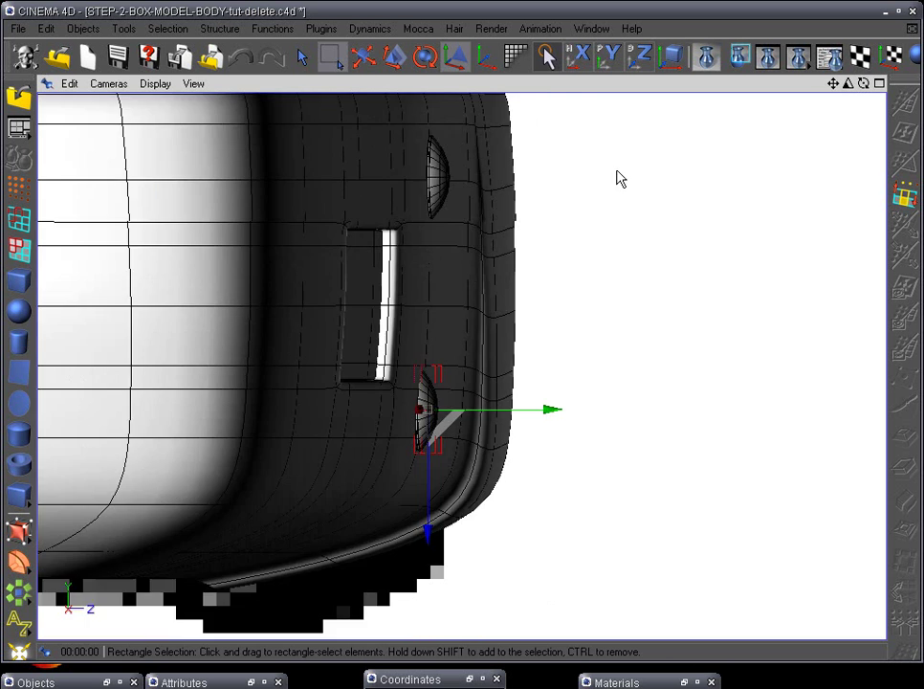
pyautogui.scroll(3, 615, 298)
pyautogui.keyDown('alt'); pyautogui.moveTo(617, 307); pyautogui.dragTo(398, 107); pyautogui.keyUp('alt')
pyautogui.click(423, 57)
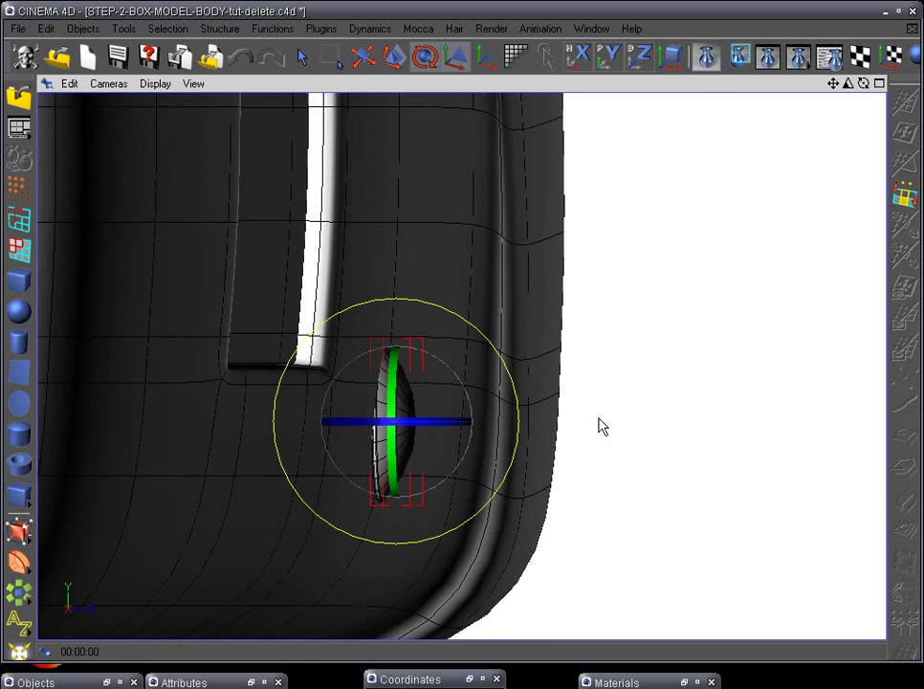
pyautogui.moveTo(618, 437); pyautogui.dragTo(332, 432)
pyautogui.keyDown('alt'); pyautogui.moveTo(403, 453); pyautogui.dragTo(377, 510); pyautogui.keyUp('alt')
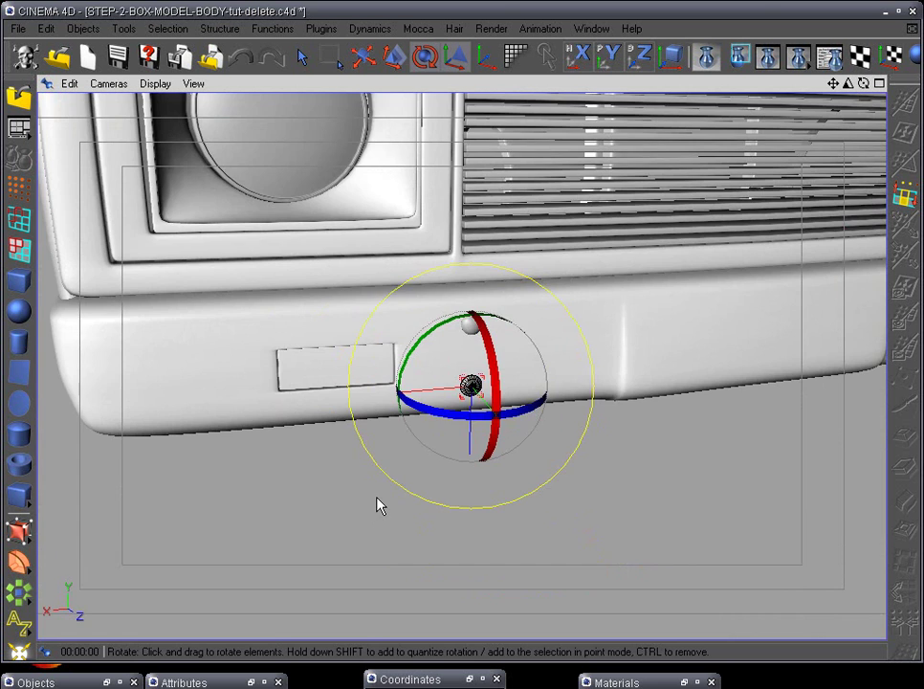
# Step: Duplicate the lower bolt head in the front view and place the copy between the bumper's rectangular recess and its outer end
pyautogui.press('F4')
pyautogui.scroll(-3, 393, 471)
pyautogui.press('space')
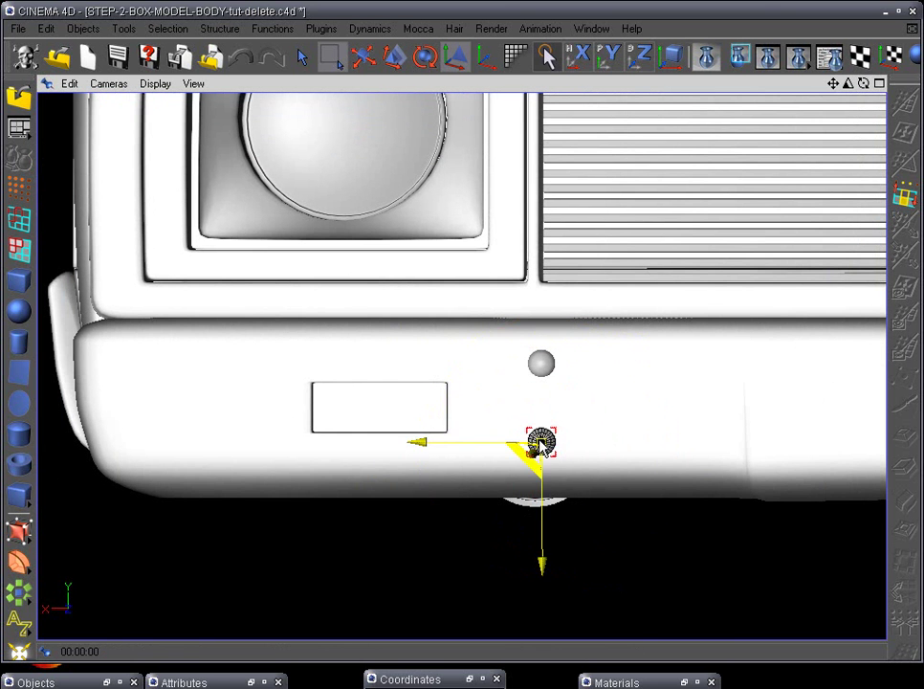
pyautogui.moveTo(542, 442); pyautogui.dragTo(174, 408)
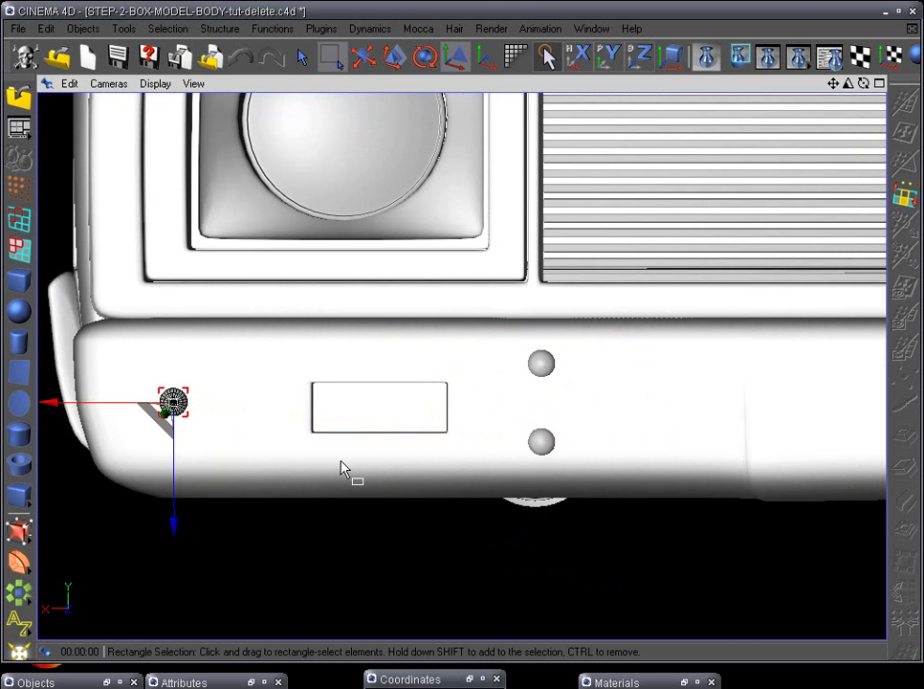
# Step: Push the outer bolt head back along its green axis until it meets the bumper's surface
pyautogui.press('F1')
pyautogui.keyDown('alt'); pyautogui.moveTo(342, 462); pyautogui.dragTo(21, 434); pyautogui.keyUp('alt')
pyautogui.keyDown('alt'); pyautogui.moveTo(349, 437); pyautogui.dragTo(570, 432, button='middle'); pyautogui.keyUp('alt')
pyautogui.scroll(3, 637, 439)
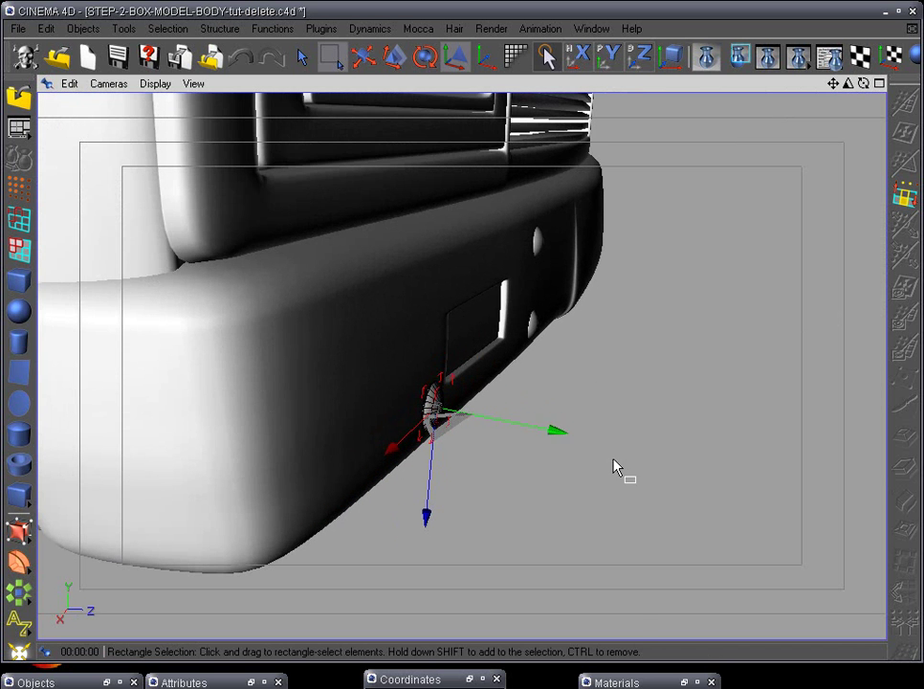
pyautogui.moveTo(559, 432); pyautogui.dragTo(473, 429)
pyautogui.moveTo(450, 480)
pyautogui.keyDown('alt'); pyautogui.mouseDown()
pyautogui.moveTo(422, 485)
pyautogui.moveTo(462, 469)
pyautogui.mouseUp(); pyautogui.keyUp('alt')
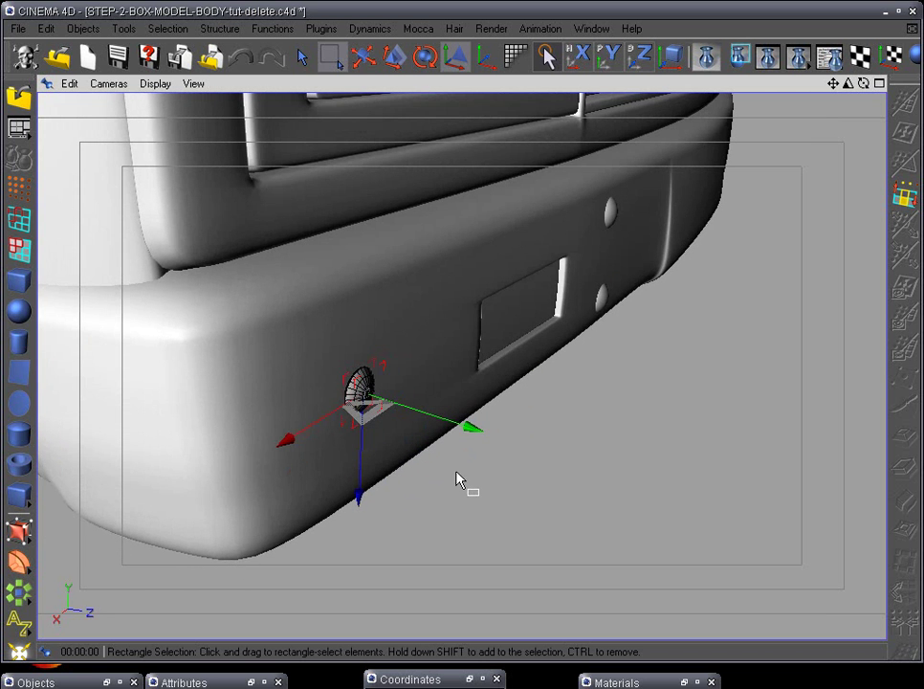
pyautogui.keyDown('alt'); pyautogui.moveTo(456, 473); pyautogui.dragTo(490, 463, button='middle'); pyautogui.keyUp('alt')
# Step: Rotate the outer bolt head in the top view to match the bumper's slant, and nudge it outward along its green axis
pyautogui.press('F2')
pyautogui.keyDown('alt'); pyautogui.moveTo(490, 470); pyautogui.dragTo(536, 430); pyautogui.keyUp('alt')
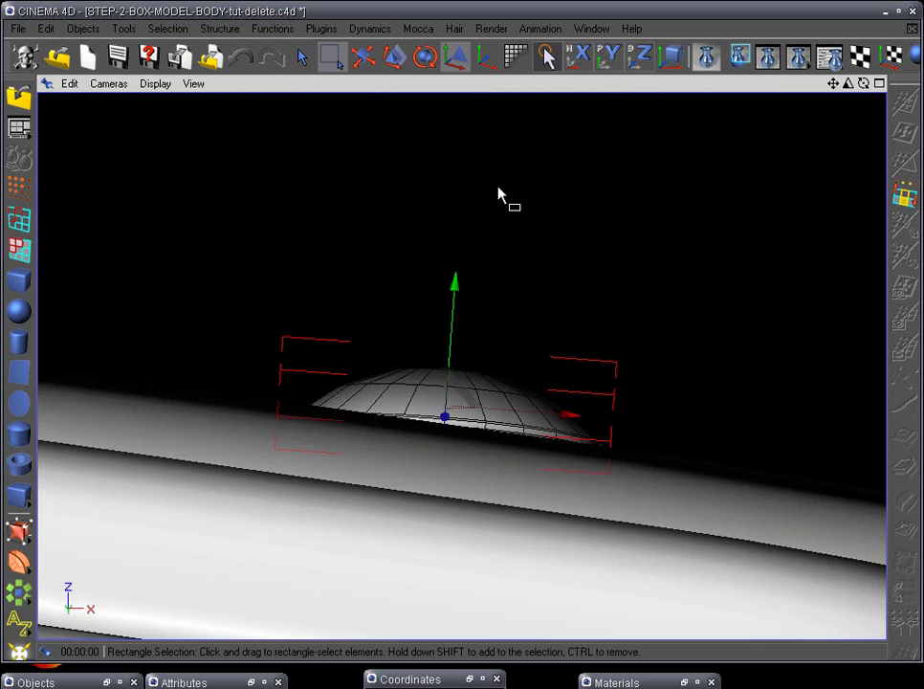
pyautogui.click(424, 57)
pyautogui.moveTo(678, 392)
pyautogui.mouseDown()
pyautogui.moveTo(698, 396)
pyautogui.moveTo(694, 406)
pyautogui.mouseUp()
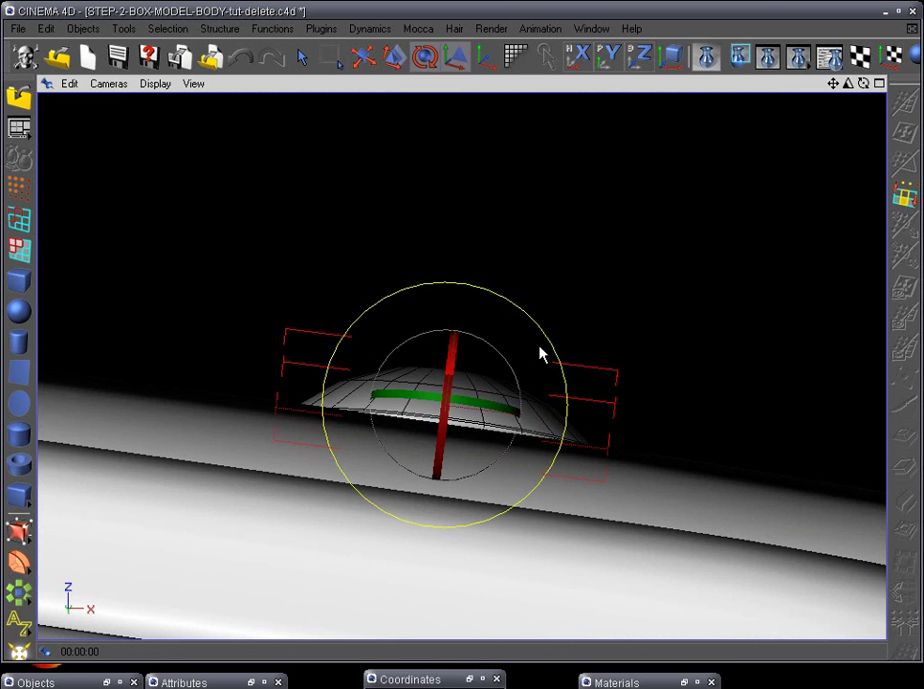
pyautogui.press('space')
pyautogui.moveTo(463, 283); pyautogui.dragTo(464, 281)
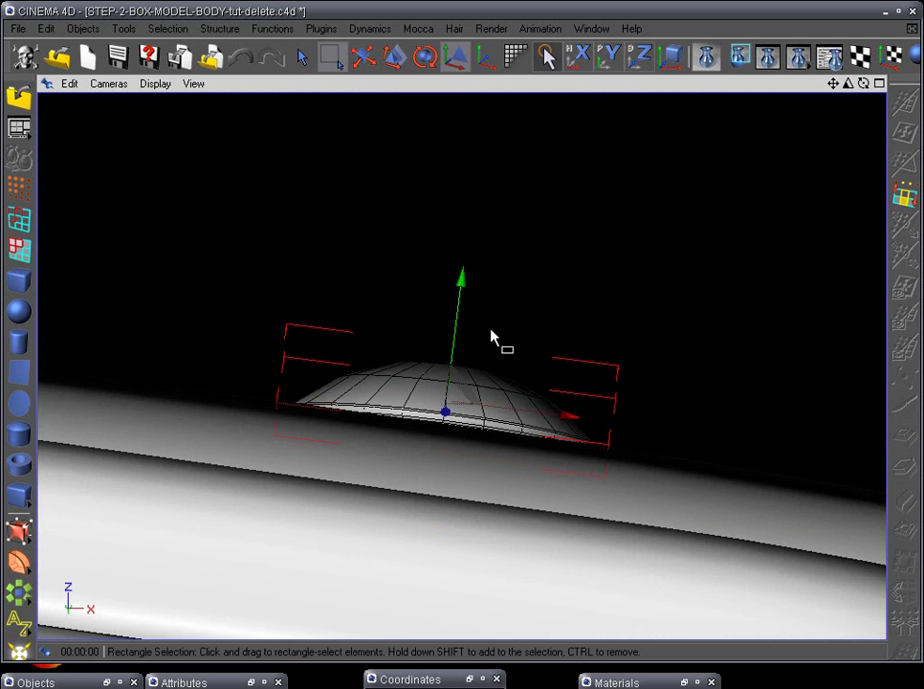
# Step: Tilt the outer bolt head slightly in the side view to lie flat on the bumper, and adjust its position along its green axis
pyautogui.press('F3')
pyautogui.scroll(-2, 491, 335)
pyautogui.keyDown('alt'); pyautogui.moveTo(492, 342); pyautogui.dragTo(690, 557, button='middle'); pyautogui.keyUp('alt')
pyautogui.scroll(3, 687, 555)
pyautogui.press('r')
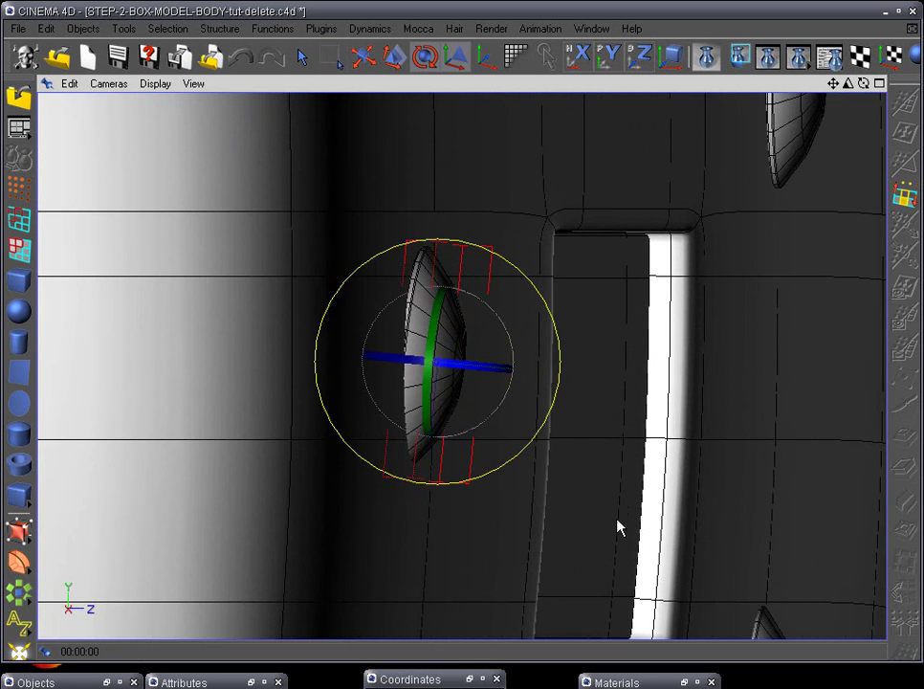
pyautogui.moveTo(617, 528); pyautogui.dragTo(615, 499)
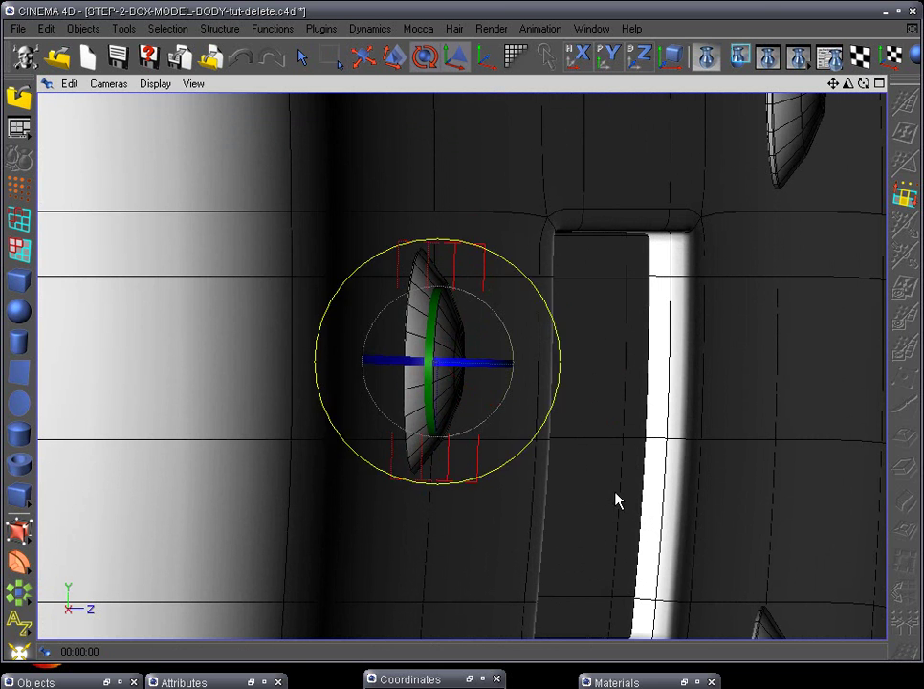
pyautogui.press('0')
pyautogui.moveTo(555, 372); pyautogui.dragTo(563, 378)
pyautogui.press('F1')
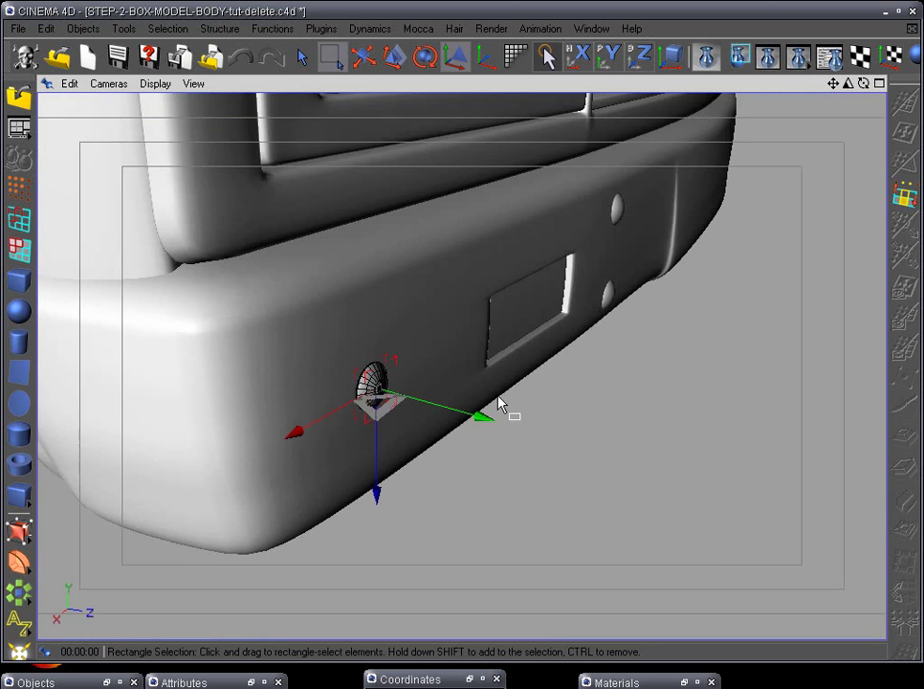
pyautogui.keyDown('alt'); pyautogui.moveTo(404, 484); pyautogui.dragTo(576, 385); pyautogui.keyUp('alt')
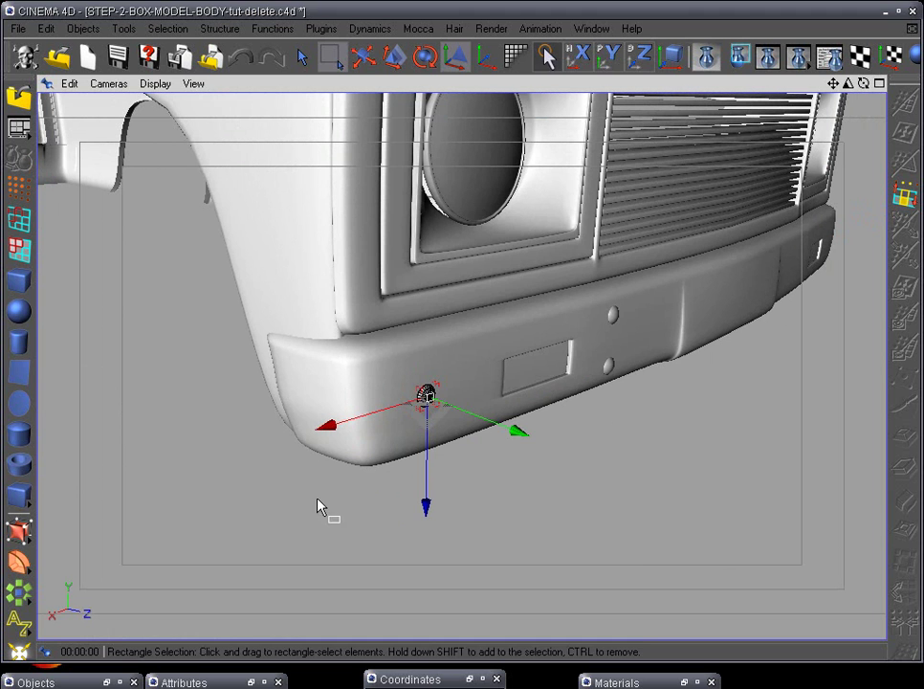
# Step: Group the objects Sphere, Sphere.1 and Sphere.2 into one null object
pyautogui.click(107, 683)
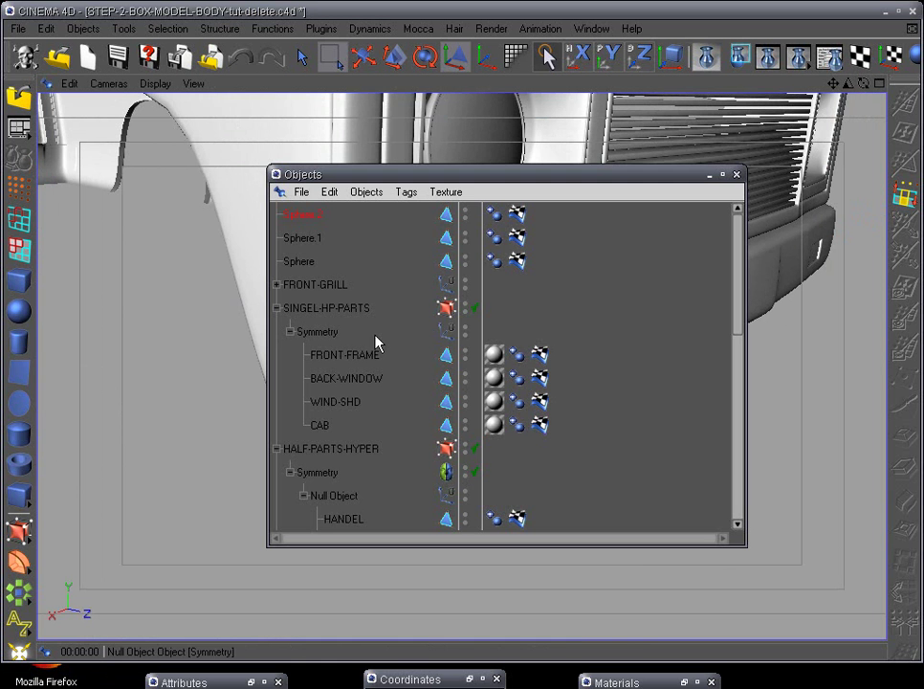
pyautogui.click(300, 265)
pyautogui.keyDown('shift'); pyautogui.click(302, 242); pyautogui.keyUp('shift')
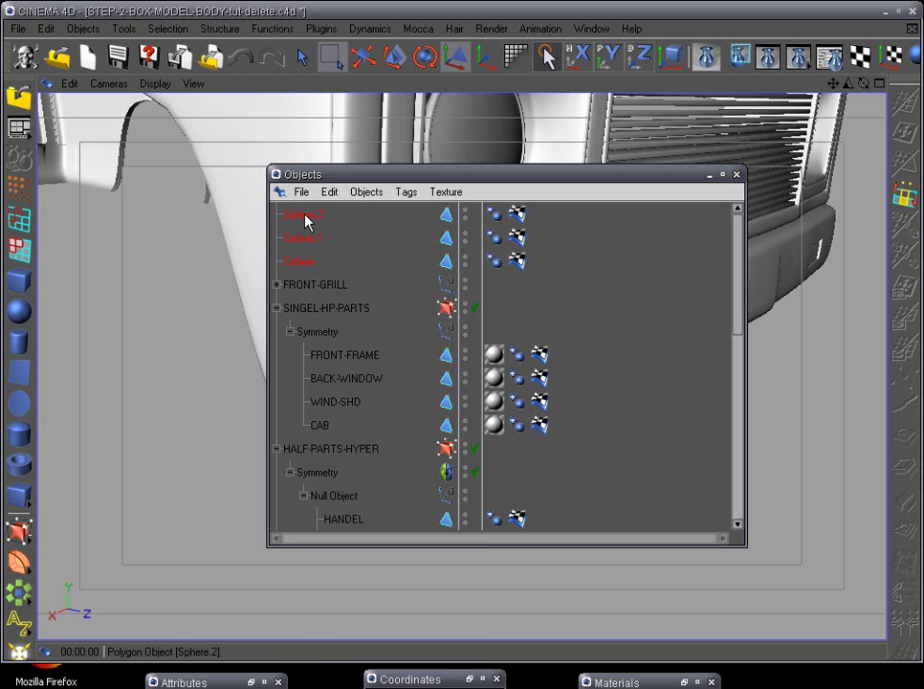
pyautogui.rightClick(306, 220)
pyautogui.click(397, 505)
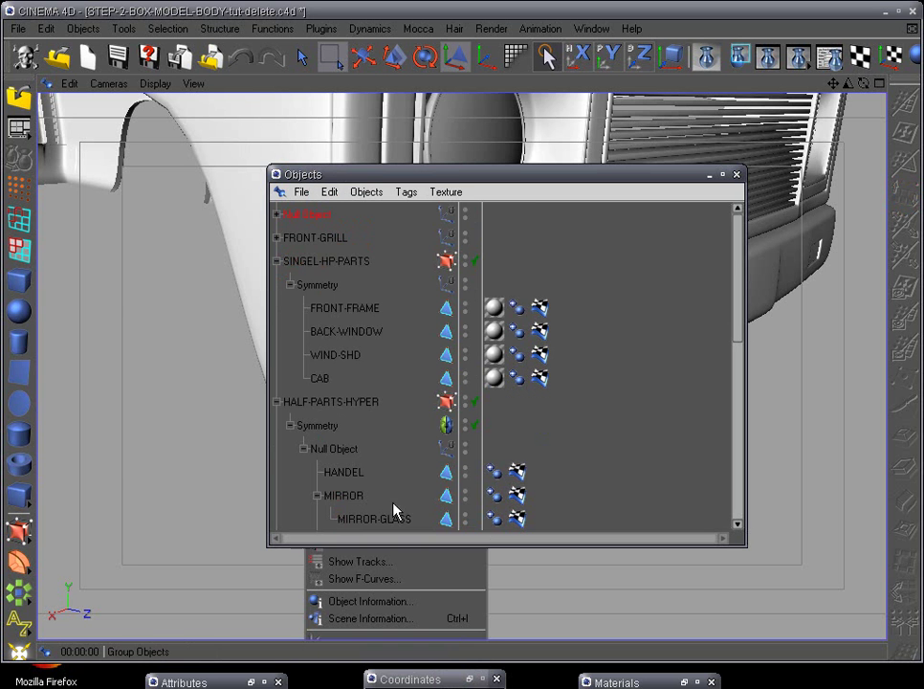
# Step: Rename the new group of spheres as BOLTS
pyautogui.doubleClick(301, 212)
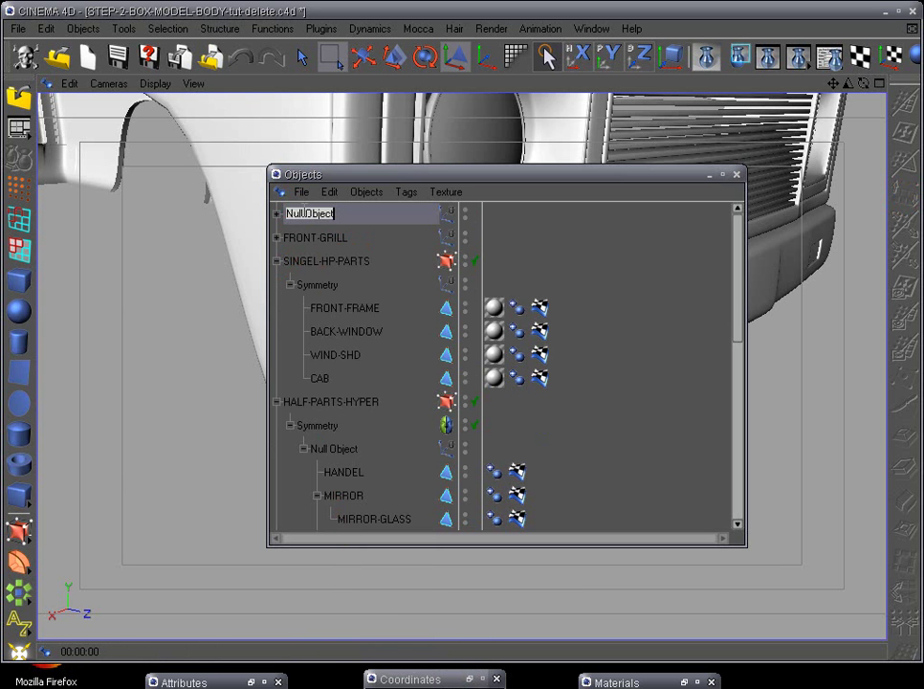
pyautogui.write('blots')
pyautogui.press('Return')
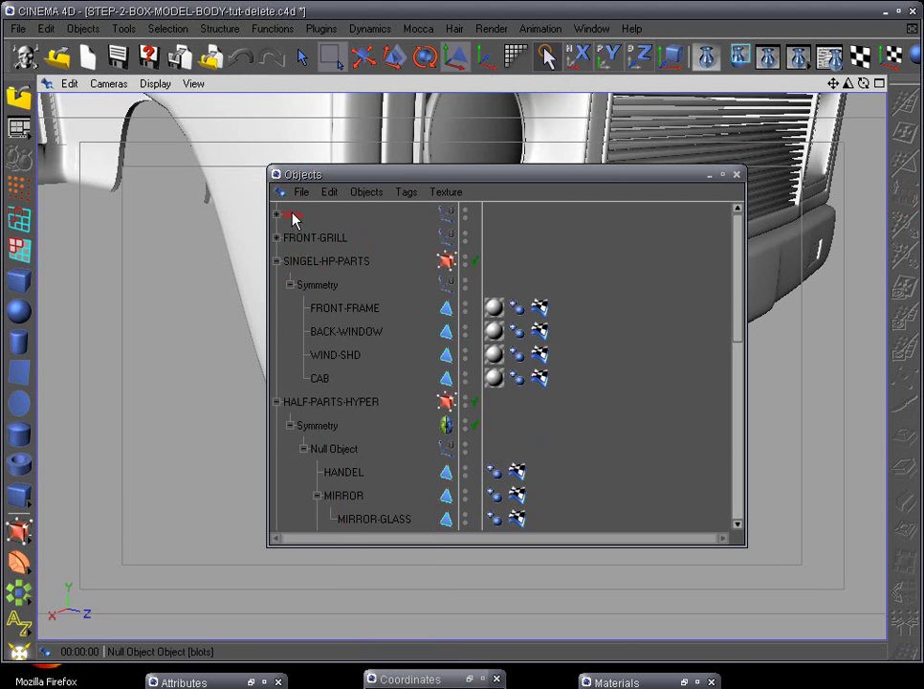
pyautogui.doubleClick(294, 215)
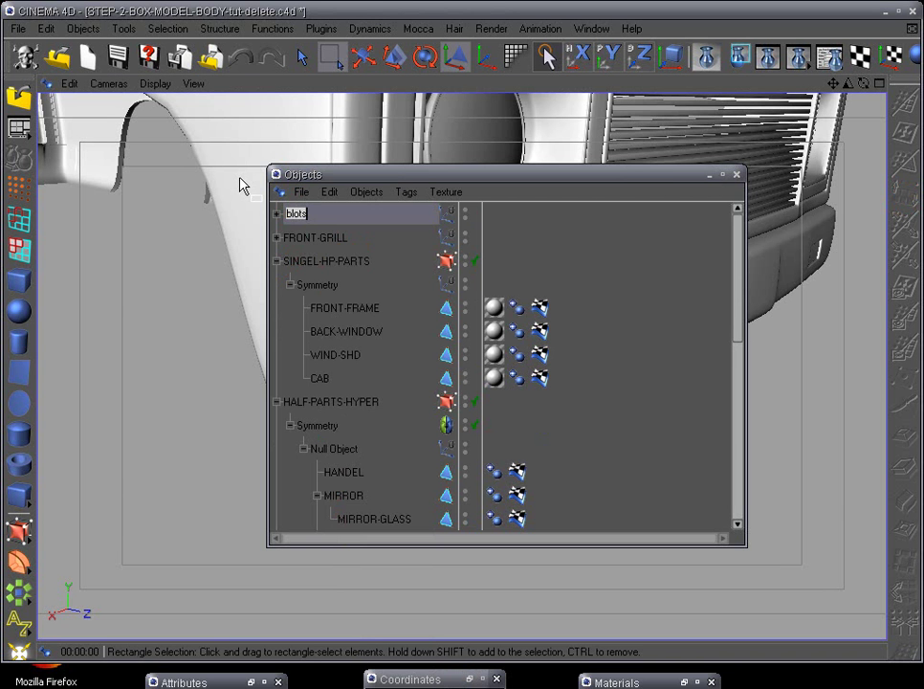
pyautogui.press('BackSpace')
pyautogui.write('BOLTS')
pyautogui.press('Return')
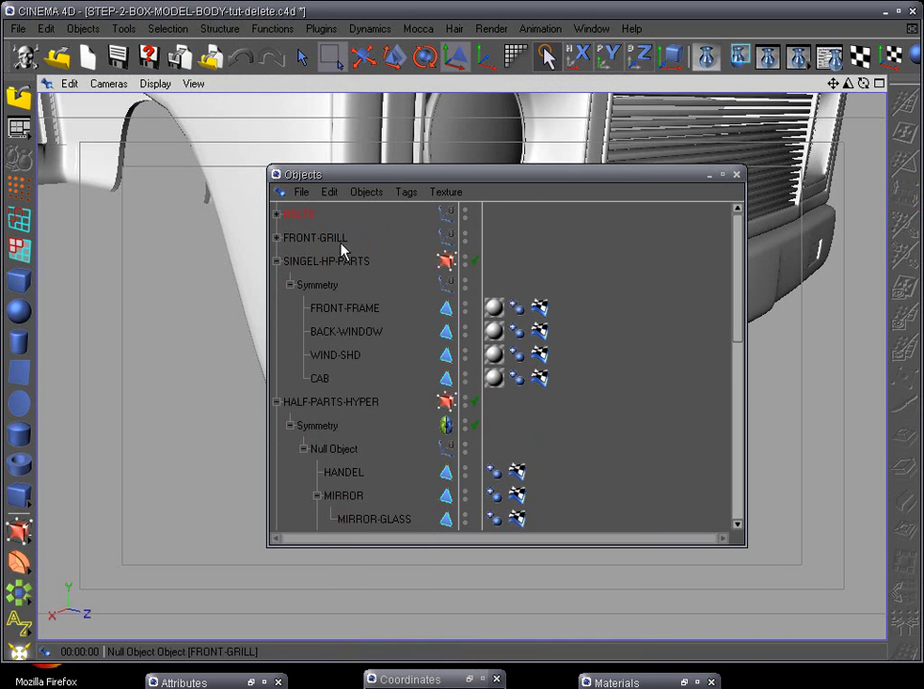
# Step: Move the BOLTS group into the Null Object under the Symmetry of HALF-PARTS-HYPER, and check the mirrored bolts on the bumper
pyautogui.scroll(-3, 344, 346)
pyautogui.scroll(3, 343, 287)
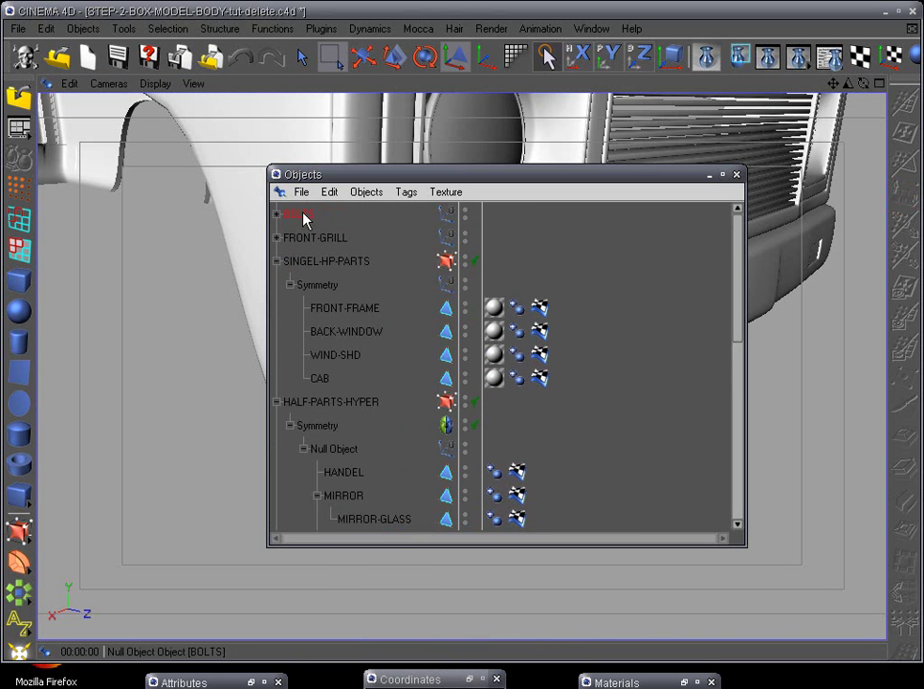
pyautogui.moveTo(323, 451); pyautogui.dragTo(341, 446)
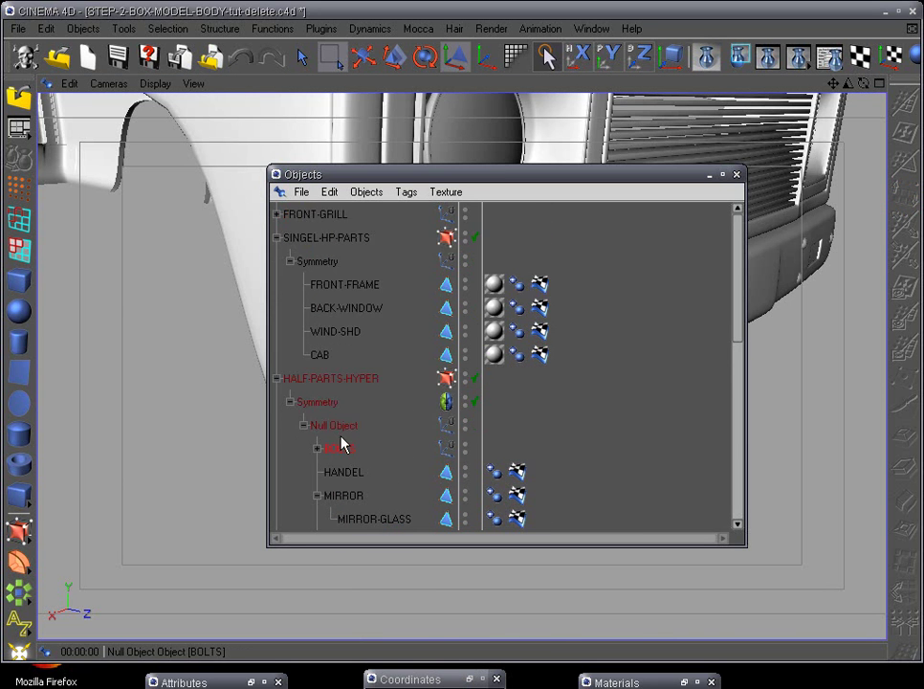
pyautogui.click(710, 176)
pyautogui.keyDown('alt'); pyautogui.moveTo(498, 450); pyautogui.dragTo(433, 532); pyautogui.keyUp('alt')
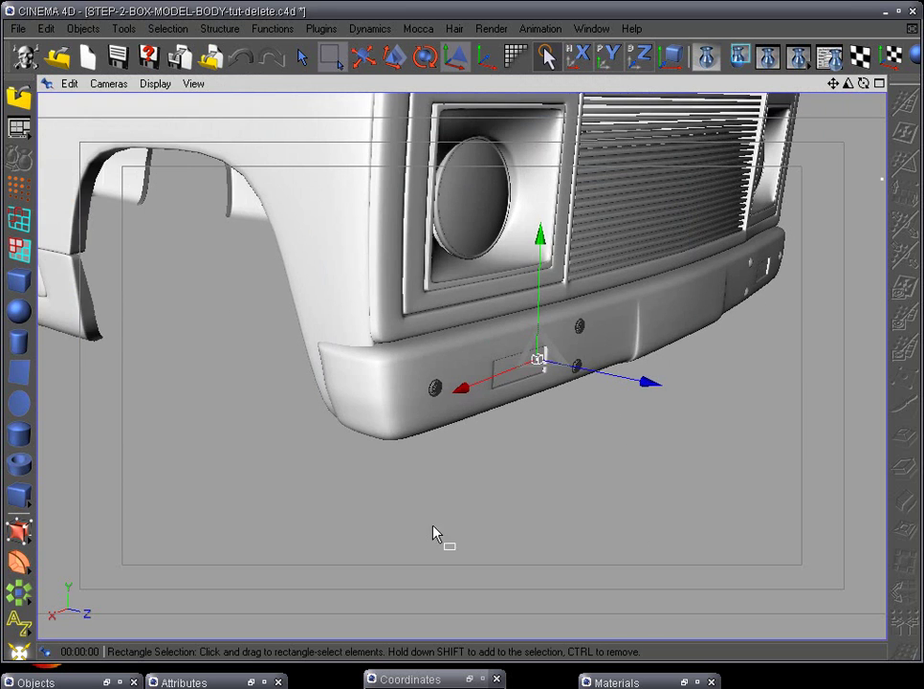
pyautogui.keyDown('alt'); pyautogui.moveTo(612, 509); pyautogui.dragTo(439, 508); pyautogui.keyUp('alt')
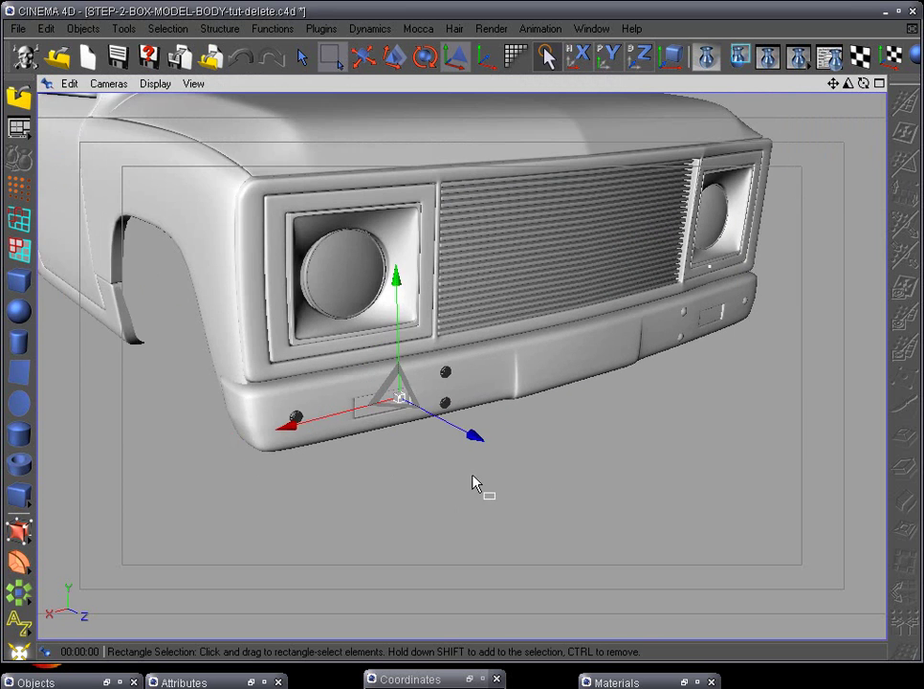
pyautogui.keyDown('alt'); pyautogui.moveTo(481, 439); pyautogui.dragTo(559, 417); pyautogui.keyUp('alt')
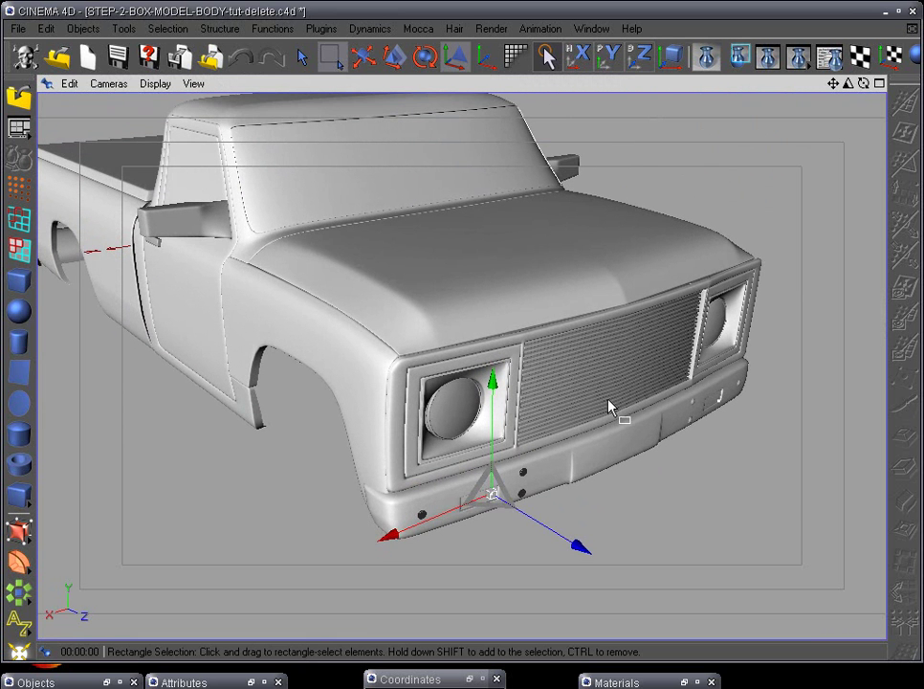
pyautogui.keyDown('alt'); pyautogui.moveTo(569, 459); pyautogui.dragTo(575, 416); pyautogui.keyUp('alt')
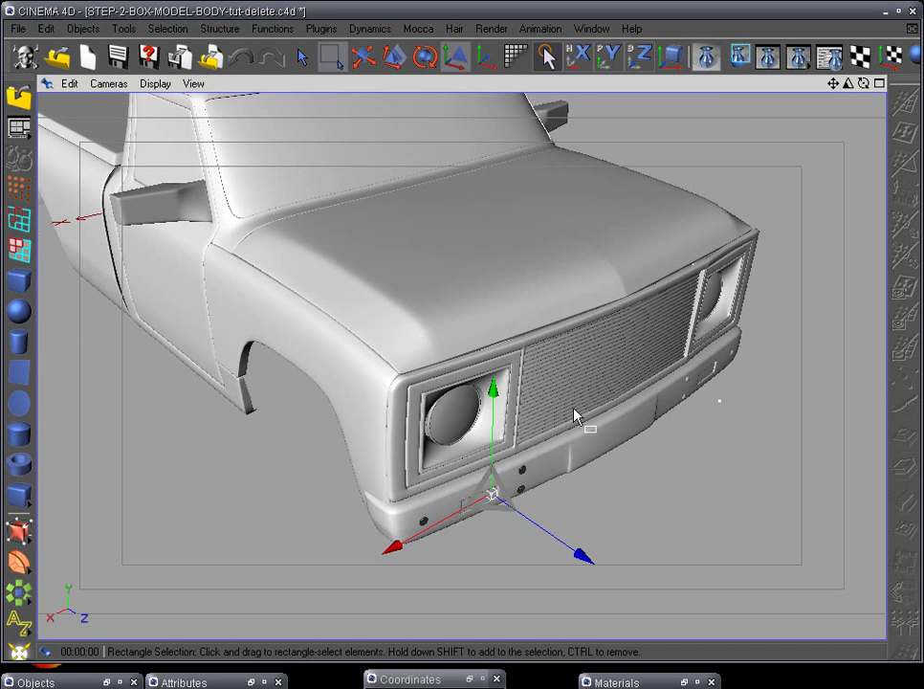